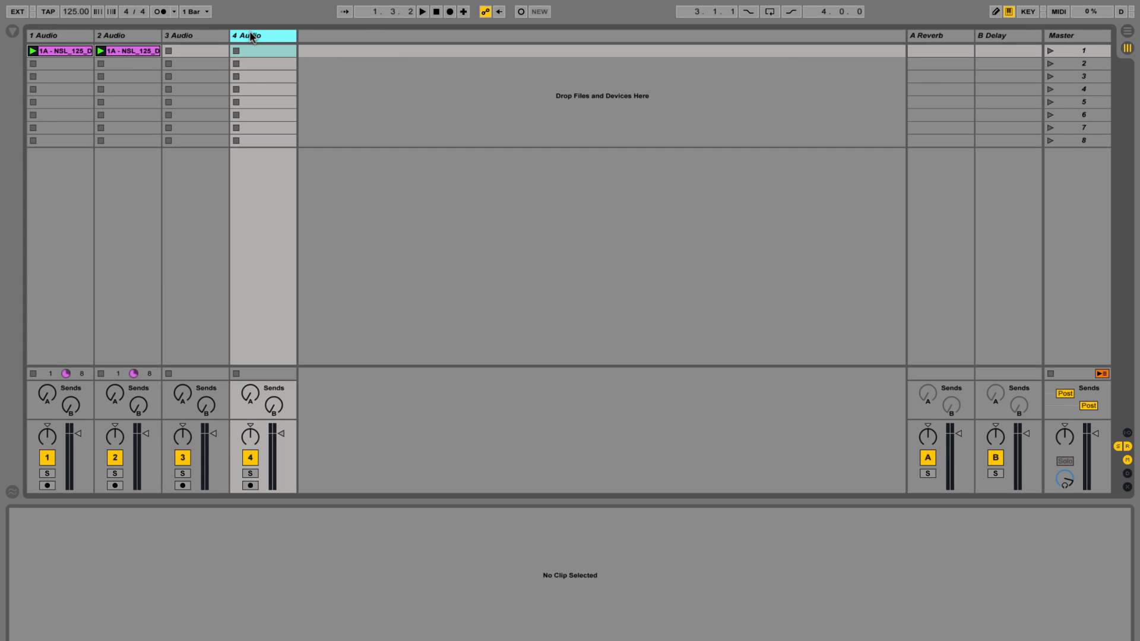
- Delete the two empty audio tracks, 4 and 3, leaving only the tracks with drum loops
{"action": "key", "text": "Delete"}
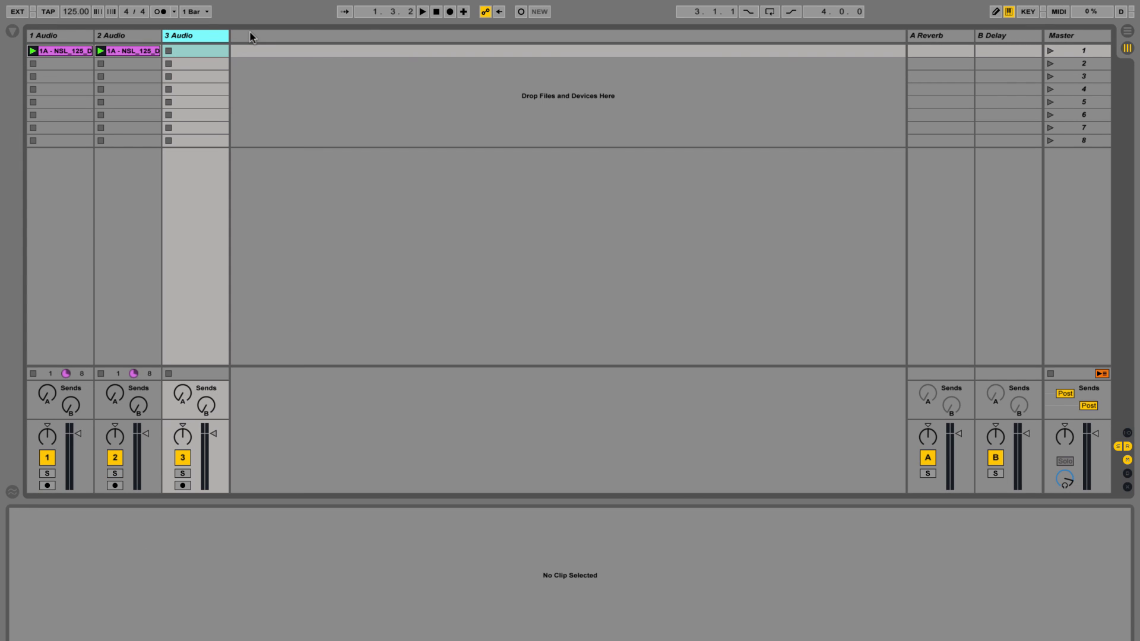
{"action": "key", "text": "Delete"}
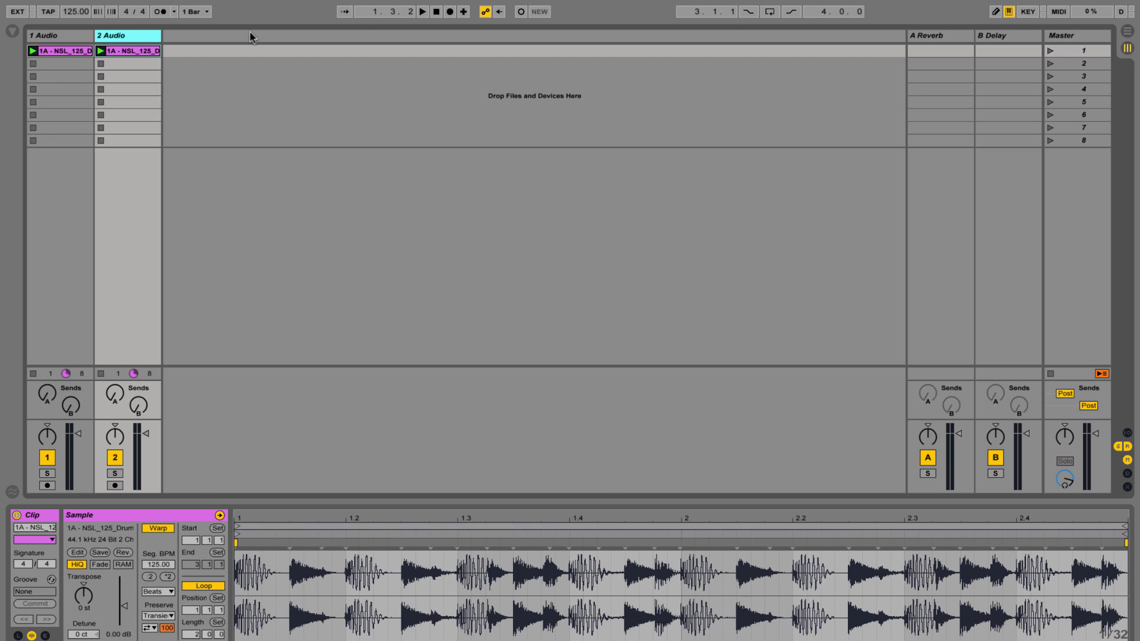
- Stop both drum clips and deactivate track 2, and play scene 1 for a listen before stopping playback
{"action": "left_click", "coordinate": [100, 373]}
{"action": "left_click", "coordinate": [33, 373]}
{"action": "left_click", "coordinate": [115, 457]}
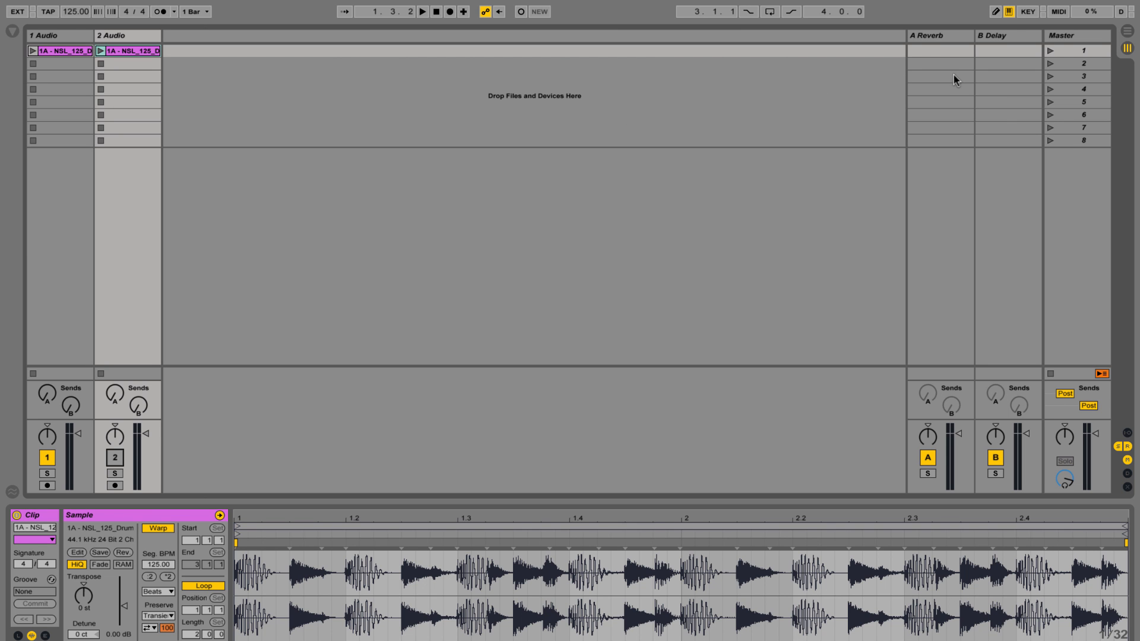
{"action": "left_click", "coordinate": [1049, 51]}
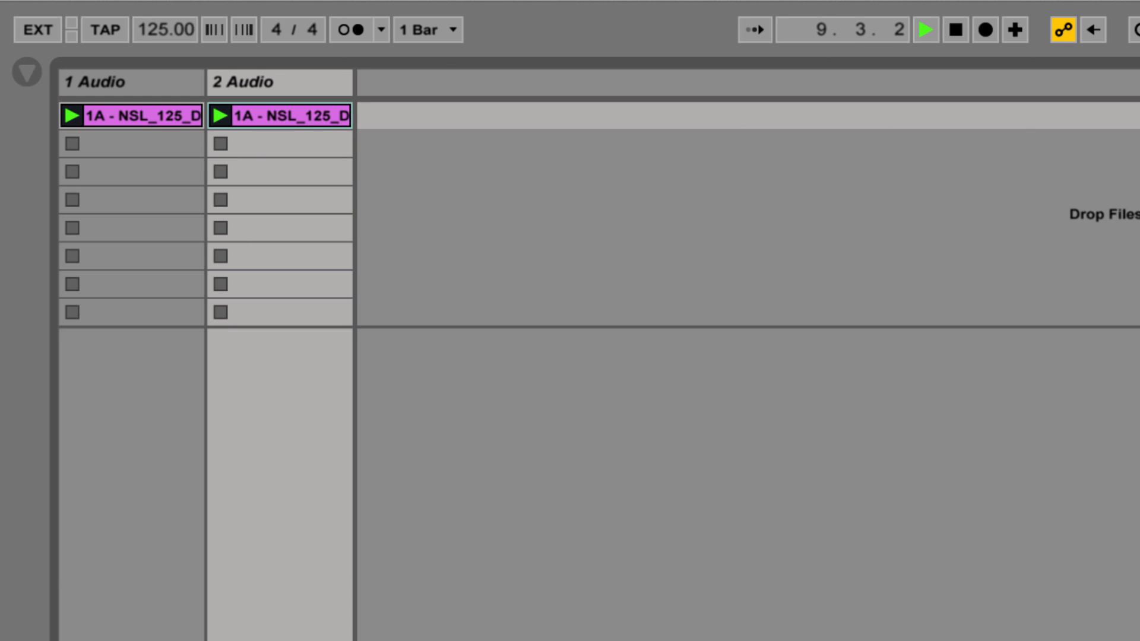
{"action": "key", "text": "space"}
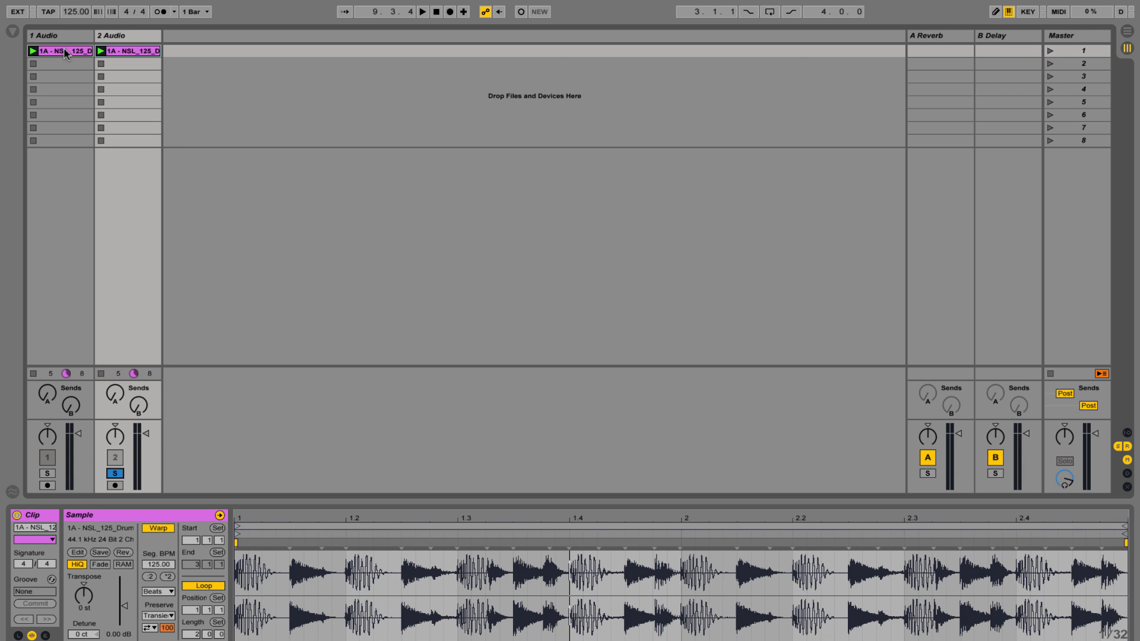
- Turn off solo on track 2 and reset the gain of track 1's clip to 0.00 dB
{"action": "left_click", "coordinate": [49, 438]}
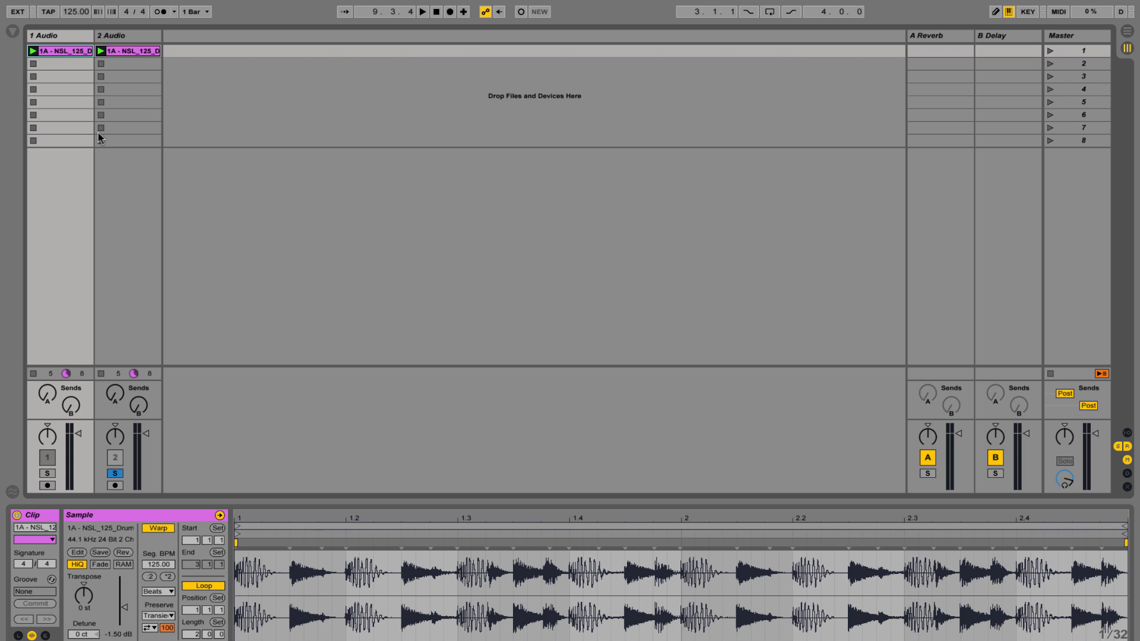
{"action": "left_click", "coordinate": [115, 485]}
{"action": "left_click", "coordinate": [115, 473]}
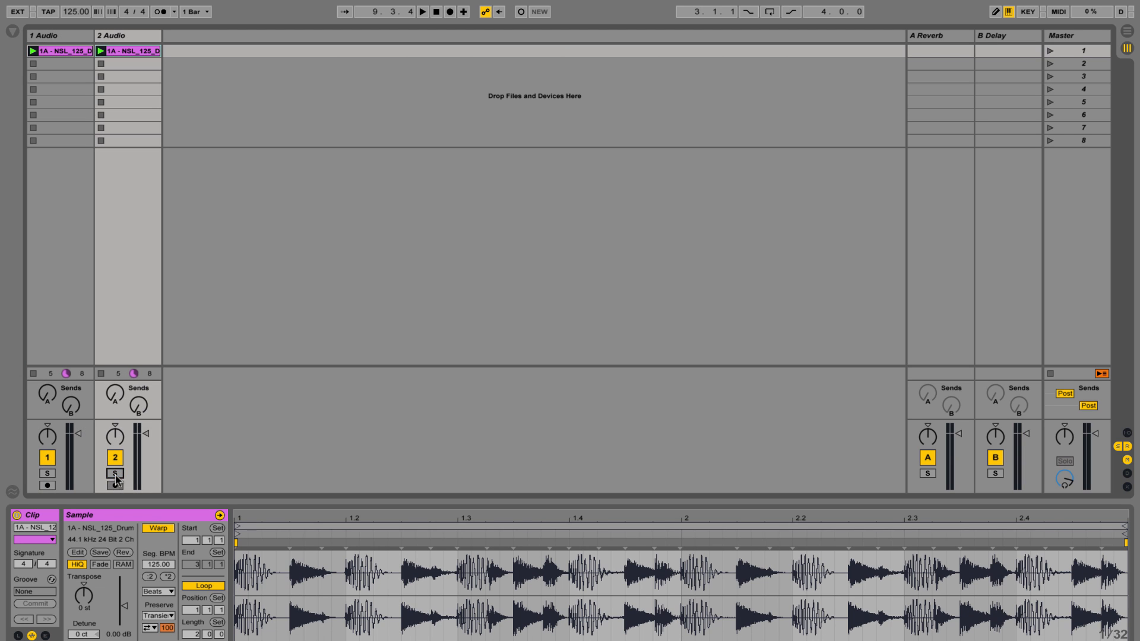
{"action": "left_click", "coordinate": [67, 62]}
{"action": "left_click", "coordinate": [65, 51]}
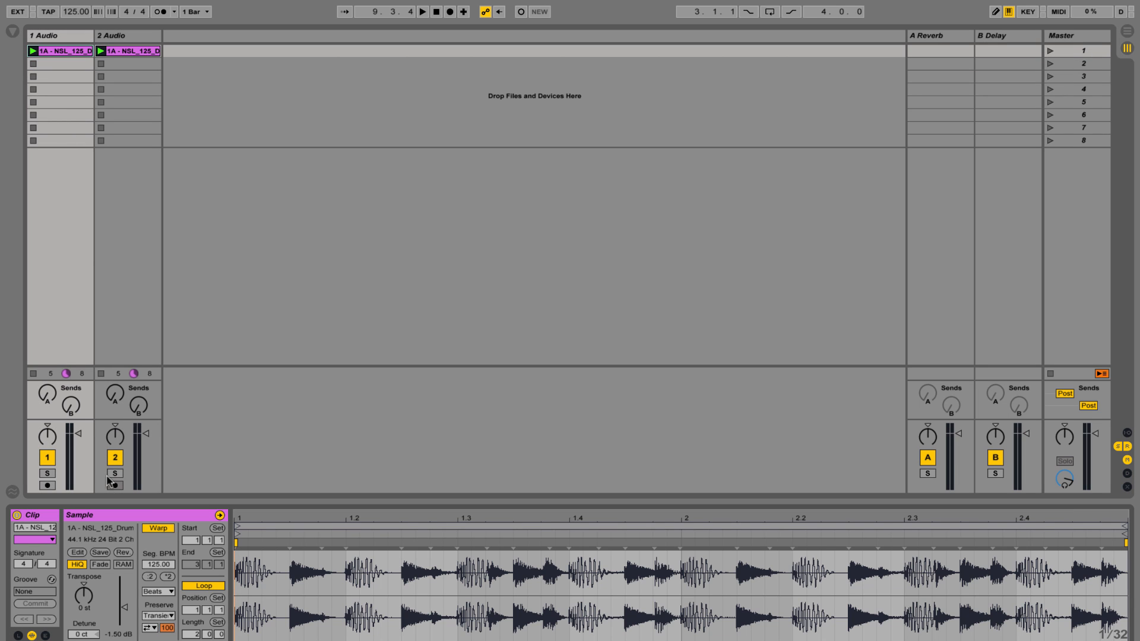
{"action": "key", "text": "Delete"}
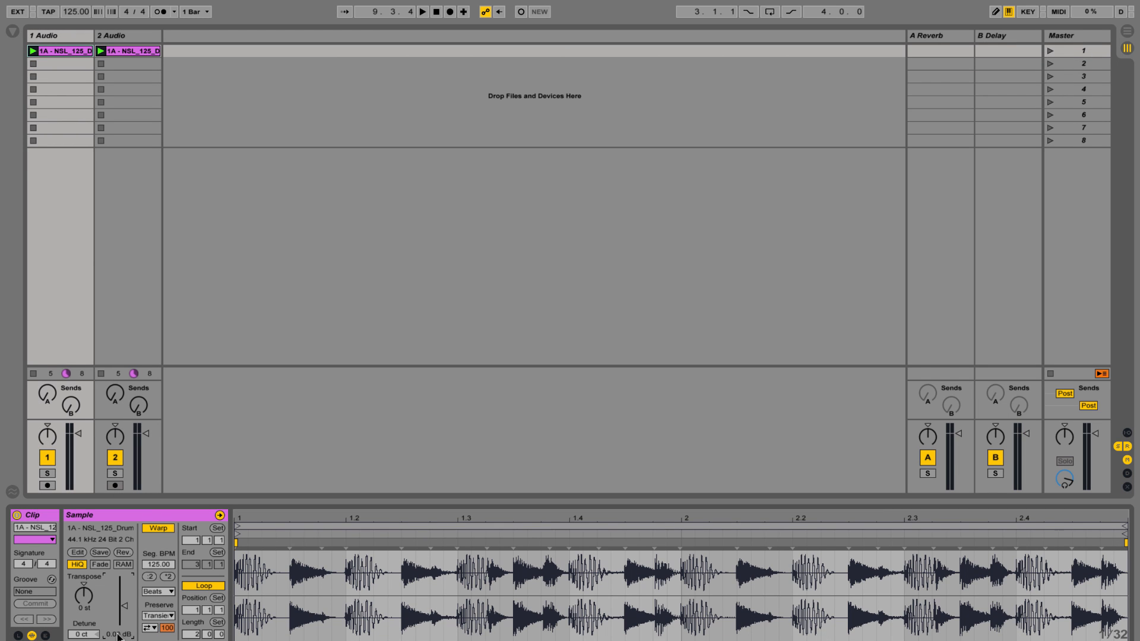
- Add a Utility device to track 1 and invert the phase of both its left and right channels
{"action": "left_click", "coordinate": [72, 37]}
{"action": "double_click", "coordinate": [71, 37]}
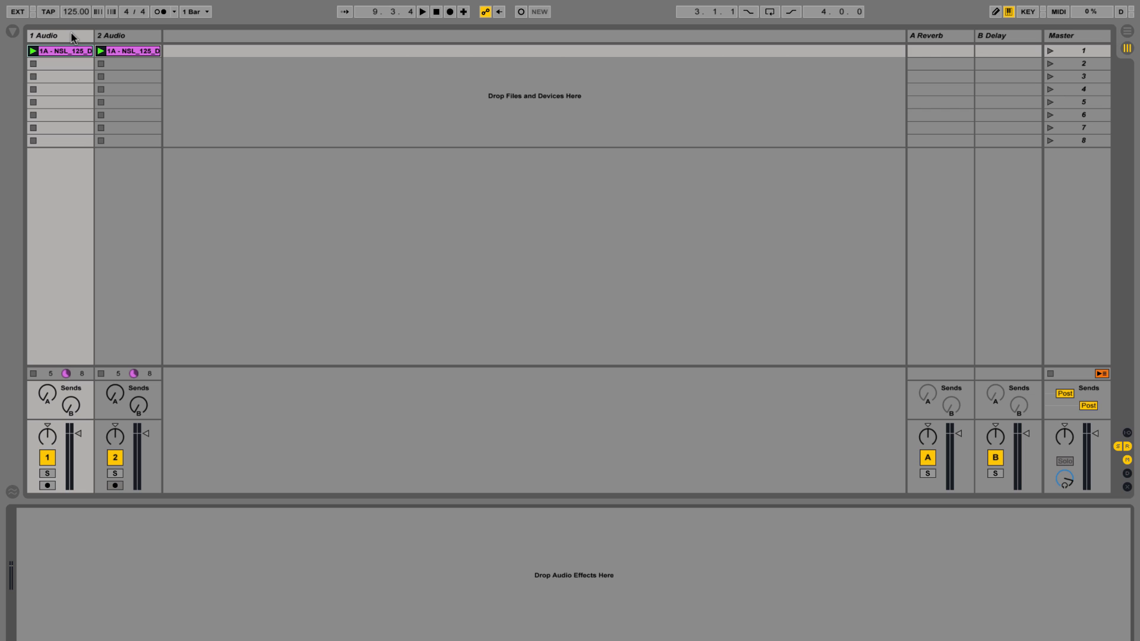
{"action": "key", "text": "ctrl+f"}
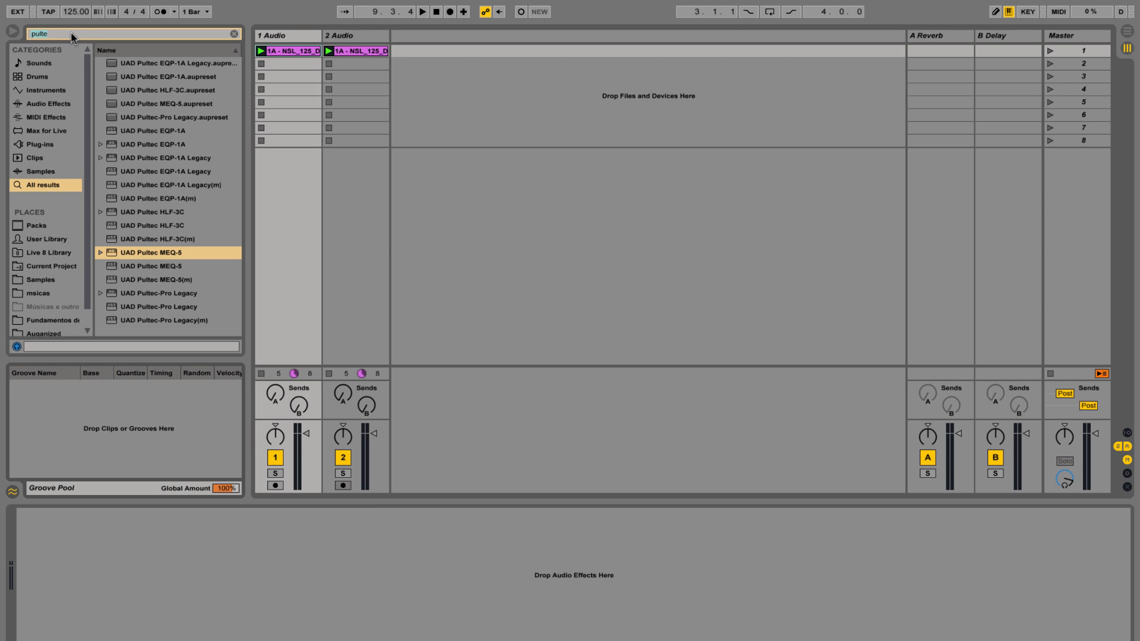
{"action": "type", "text": "util"}
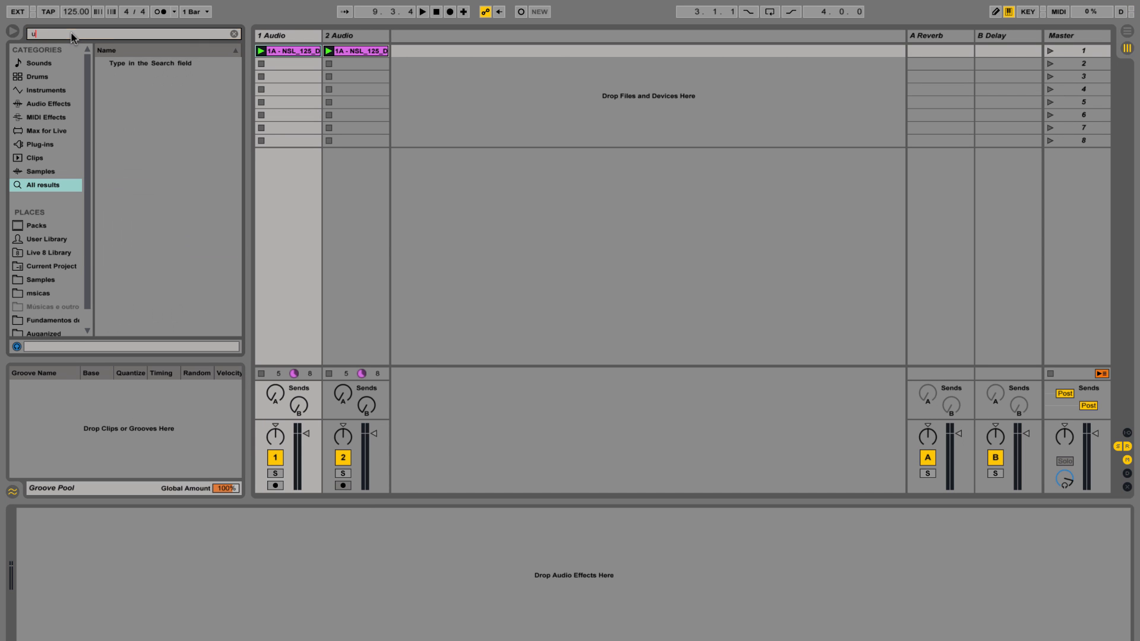
{"action": "type", "text": "i"}
{"action": "double_click", "coordinate": [124, 63]}
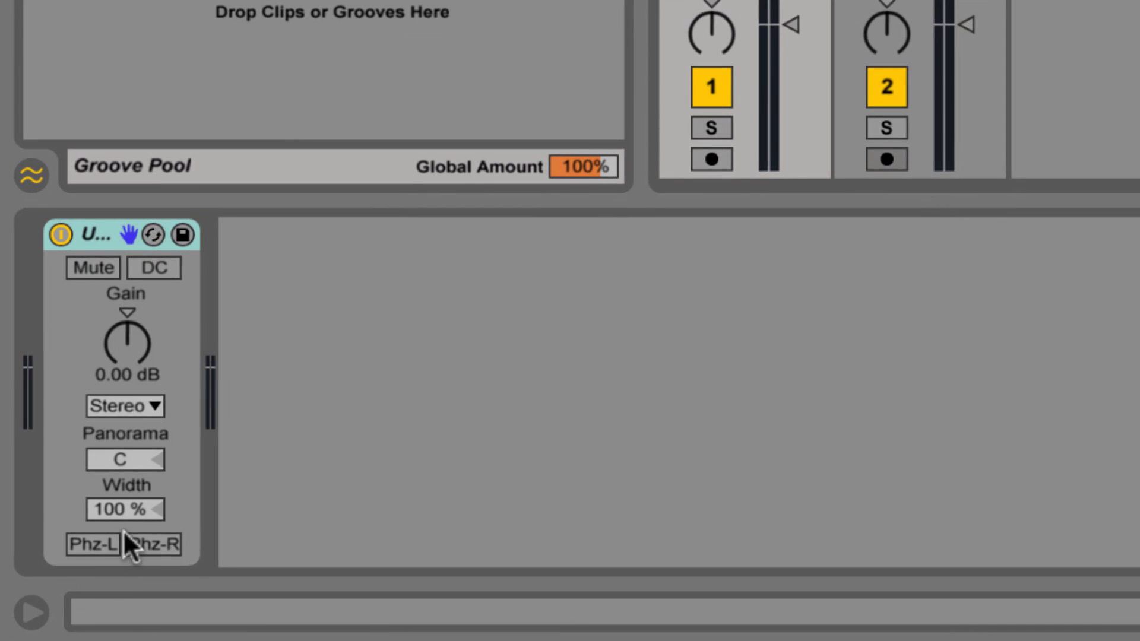
{"action": "left_click", "coordinate": [75, 545]}
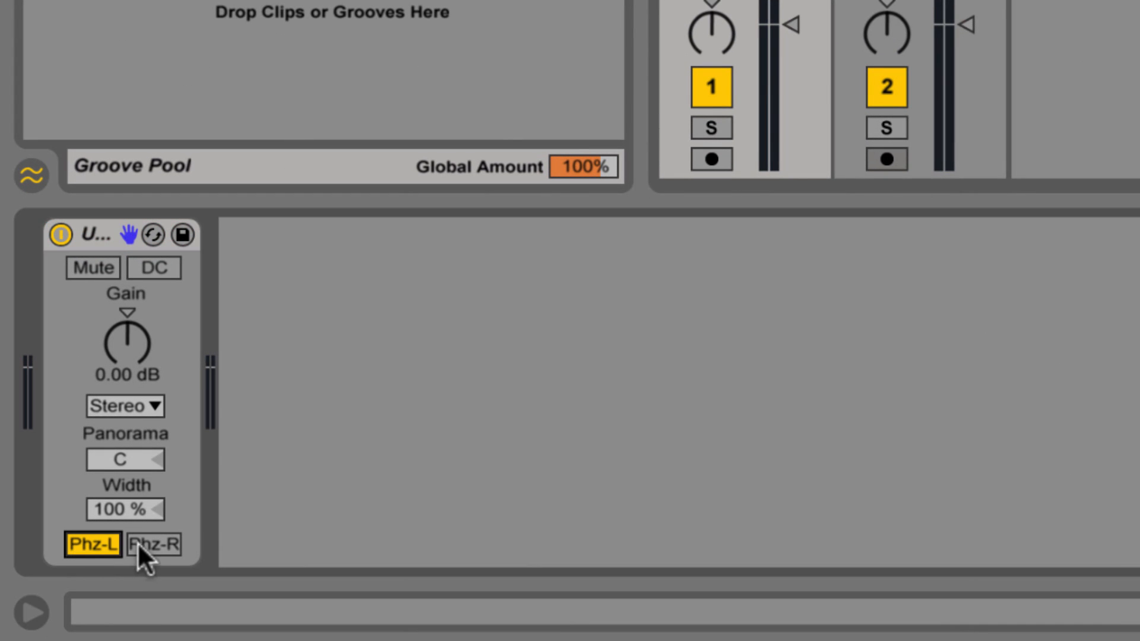
{"action": "left_click", "coordinate": [159, 544]}
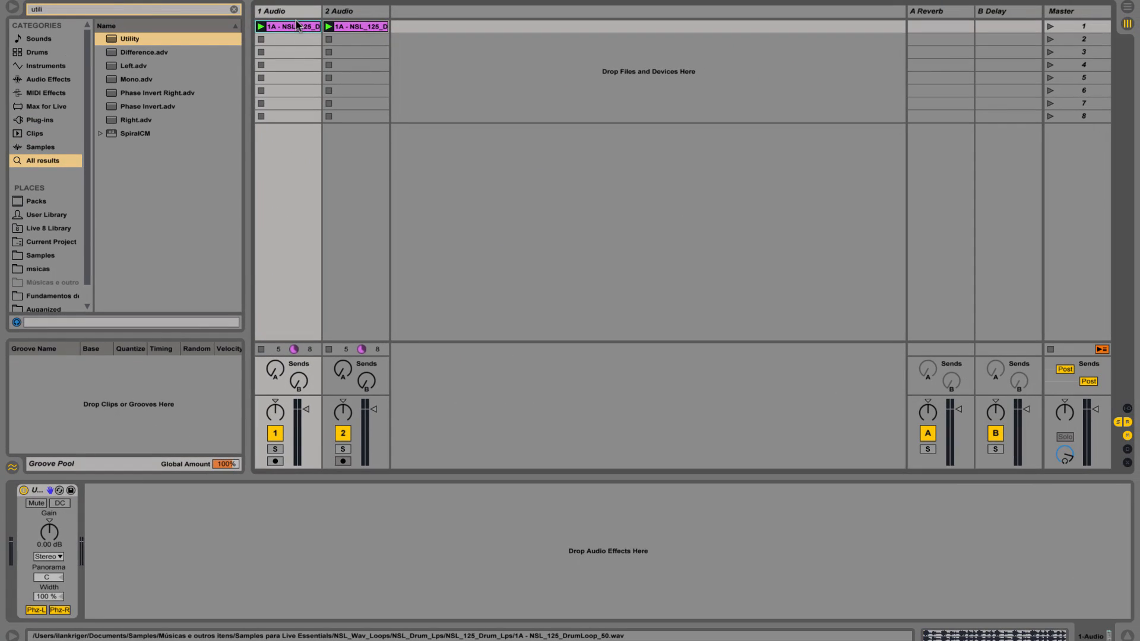
- Examine the waveform of track 1's drum clip up close and play both tracks together
{"action": "double_click", "coordinate": [301, 26]}
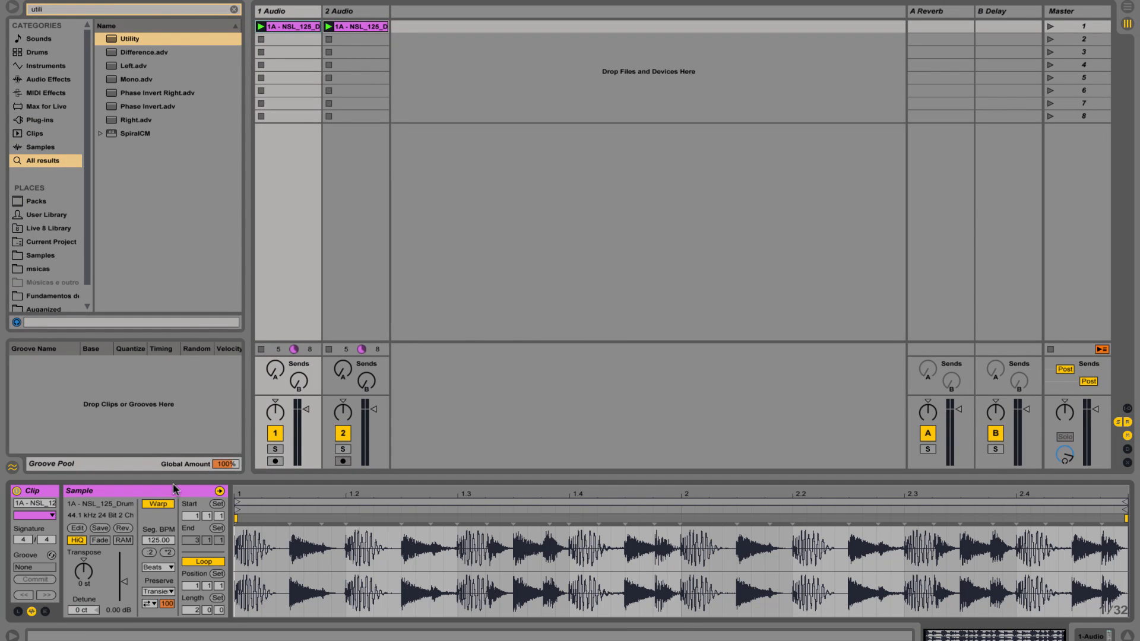
{"action": "left_click_drag", "start_coordinate": [257, 491], "coordinate": [257, 605]}
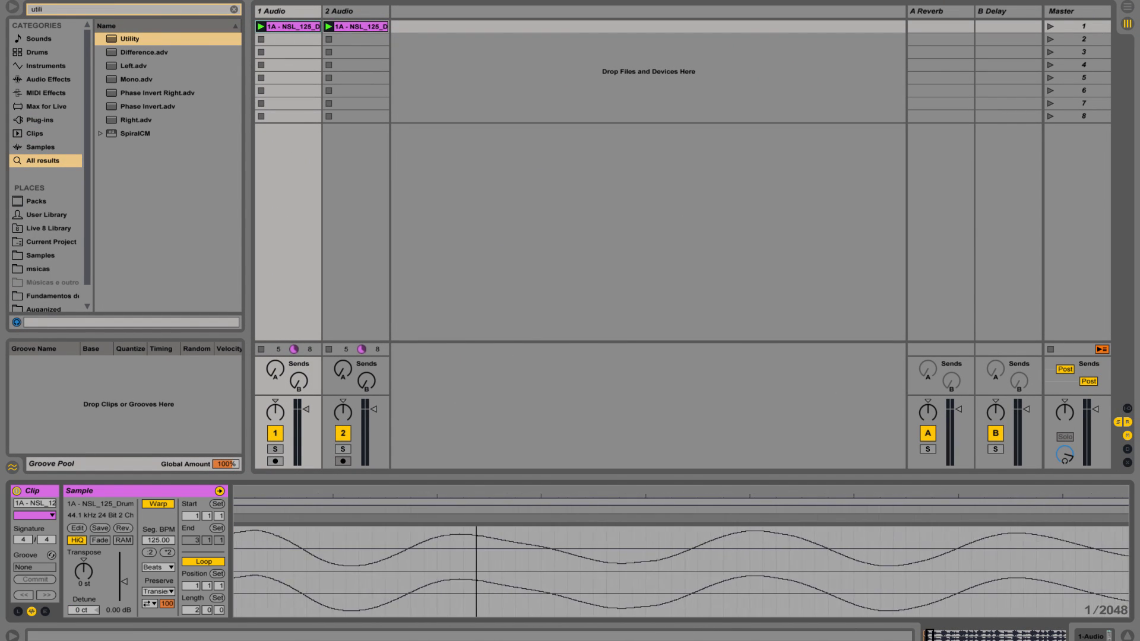
{"action": "left_click_drag", "start_coordinate": [476, 516], "coordinate": [514, 493]}
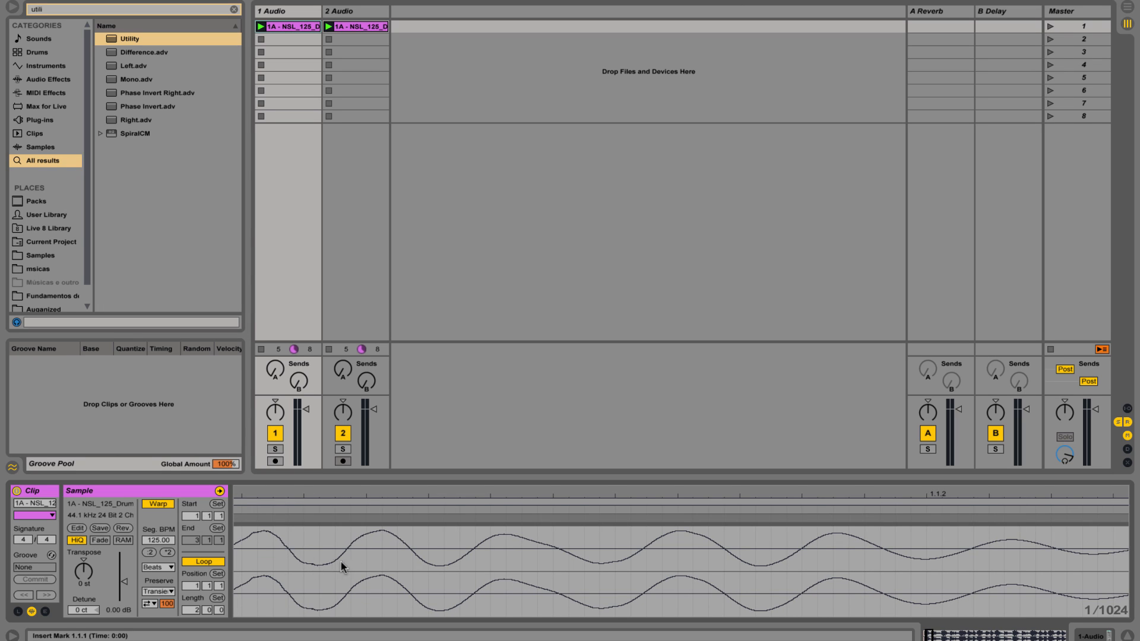
{"action": "left_click_drag", "start_coordinate": [487, 498], "coordinate": [250, 498]}
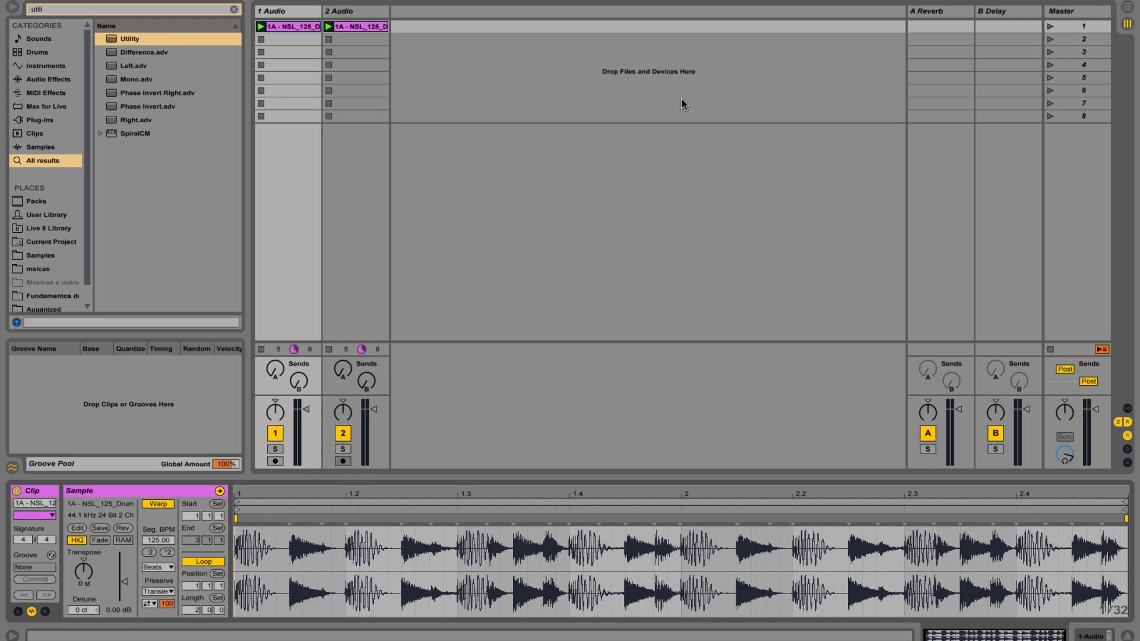
{"action": "key", "text": "space"}
- Find EQ Eight in the browser and add it after Utility on track 1
{"action": "left_click", "coordinate": [234, 10]}
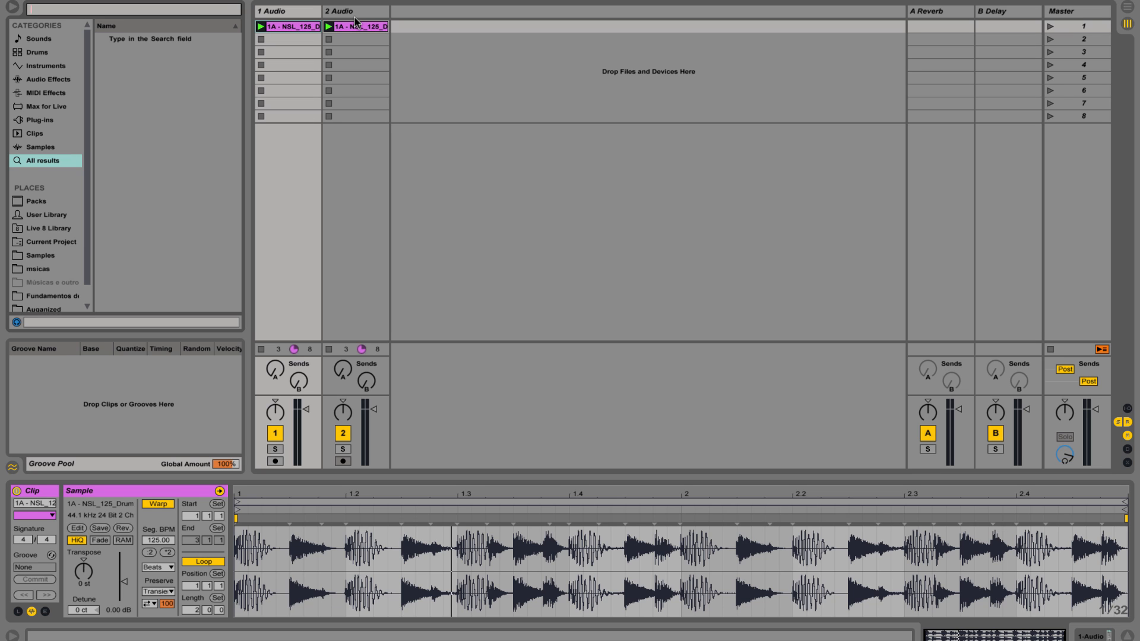
{"action": "type", "text": "eq"}
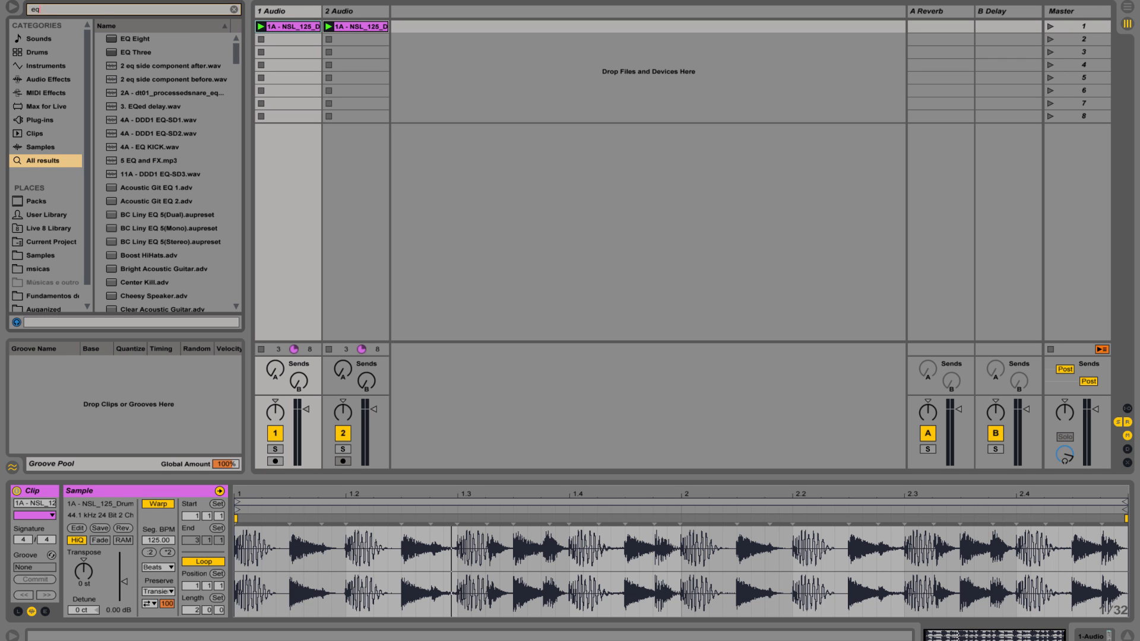
{"action": "double_click", "coordinate": [137, 39]}
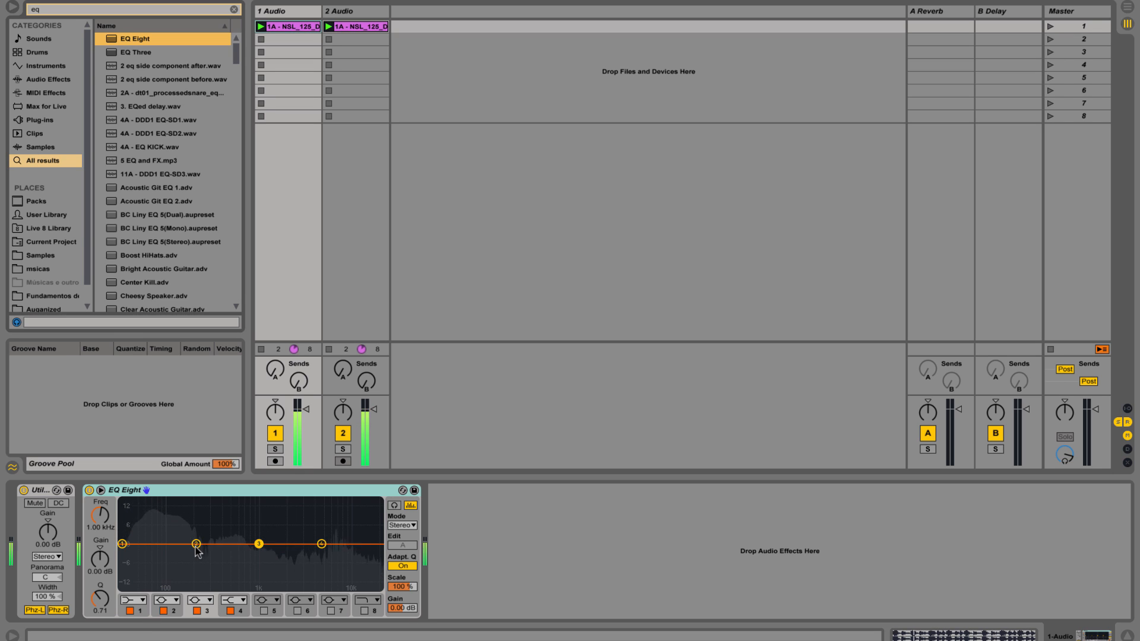
- Sweep EQ Eight's band 2 to a boost of about 12.5 dB at 579 Hz and start playback
{"action": "left_click_drag", "start_coordinate": [196, 543], "coordinate": [164, 537]}
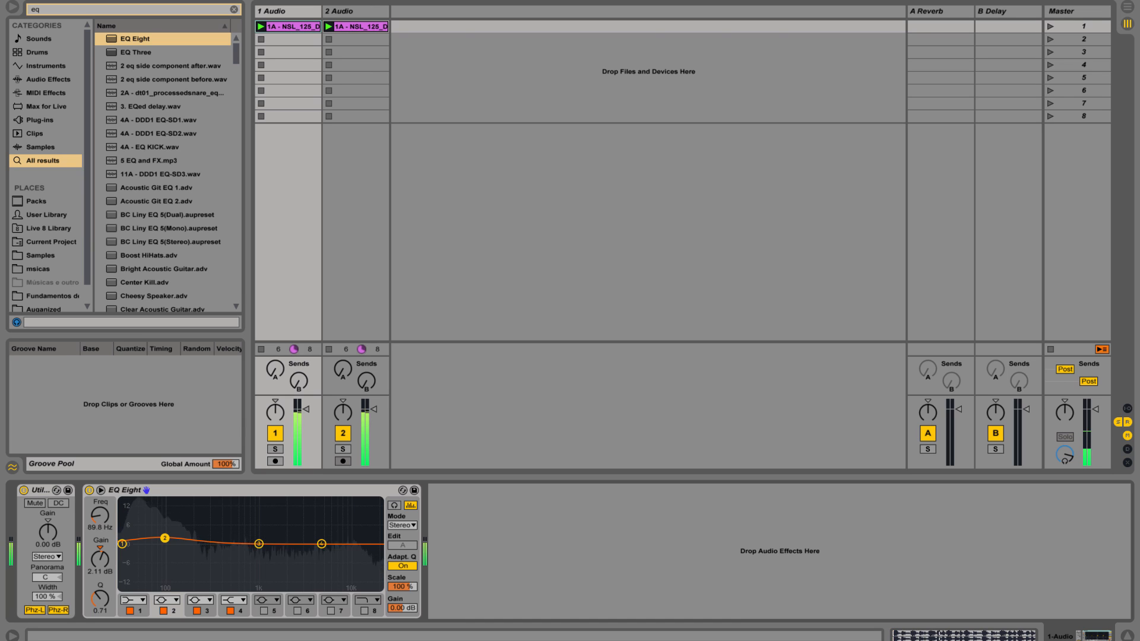
{"action": "left_click_drag", "start_coordinate": [165, 538], "coordinate": [219, 524]}
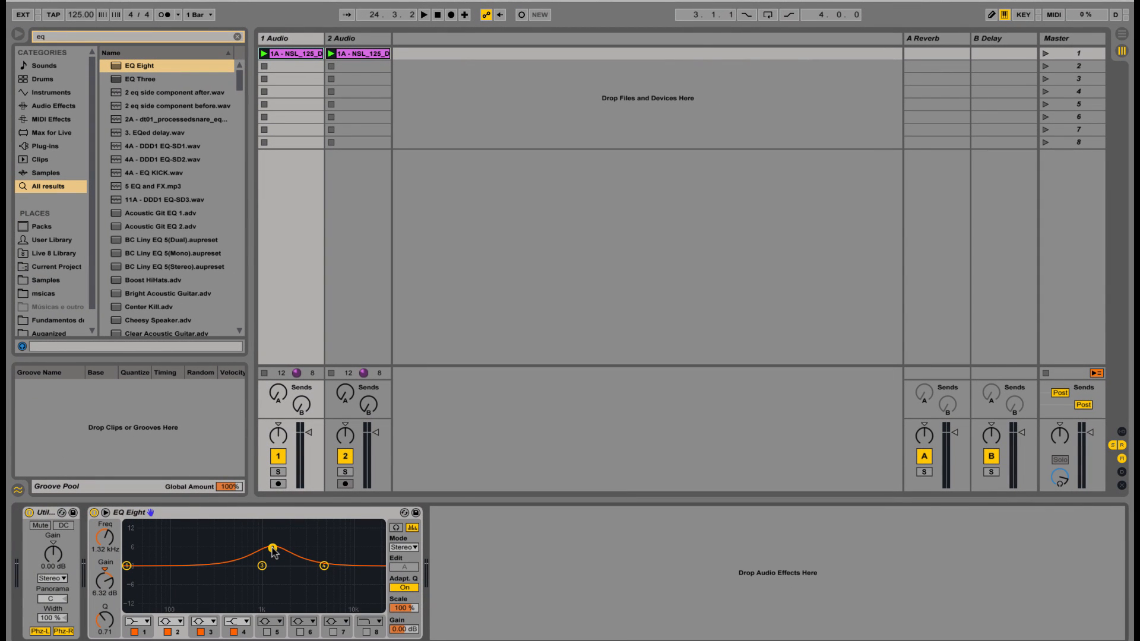
{"action": "left_click_drag", "start_coordinate": [272, 543], "coordinate": [227, 537]}
{"action": "key", "text": "space"}
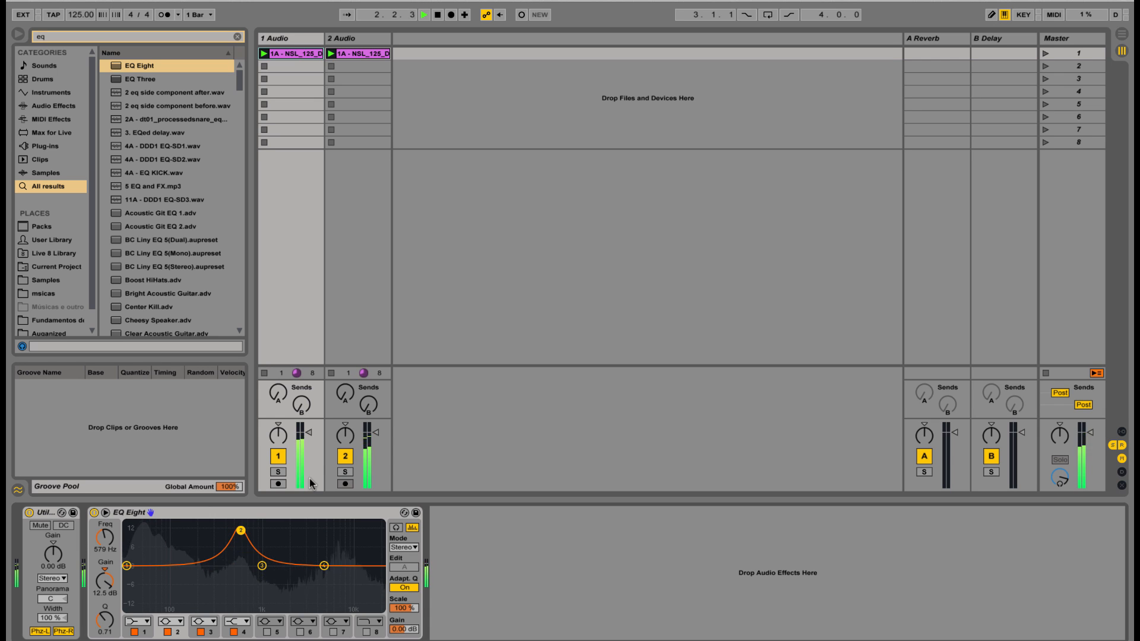
- Enlarge the mixer section and set the volume of track 1 to -1.3 dB and track 2 to -0.9 dB
{"action": "left_click_drag", "start_coordinate": [315, 419], "coordinate": [324, 223]}
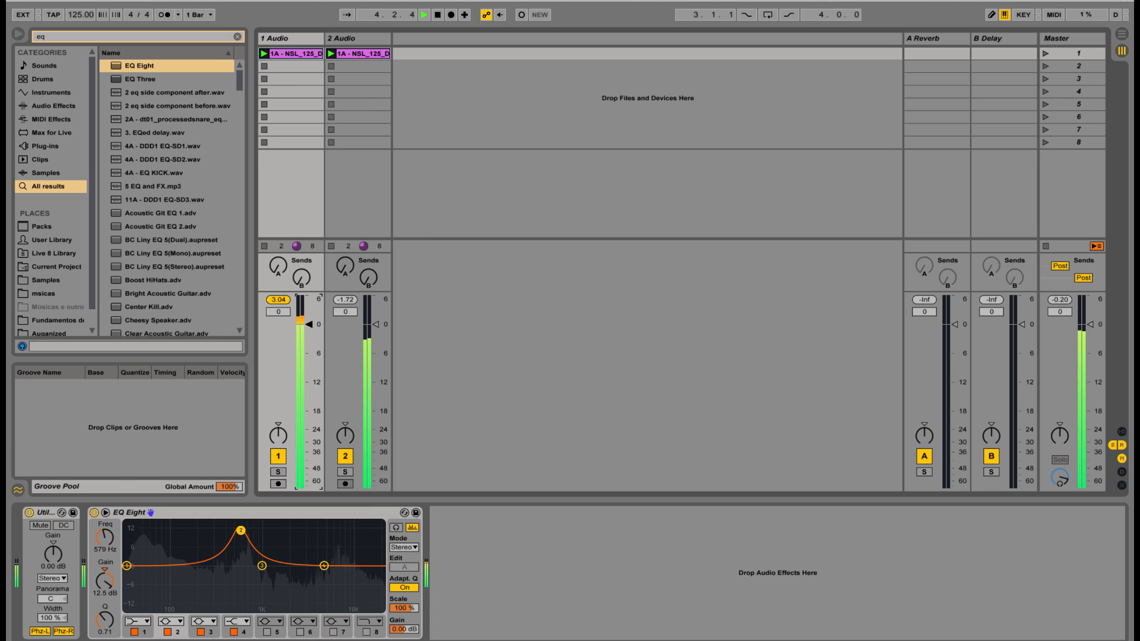
{"action": "left_click_drag", "start_coordinate": [308, 324], "coordinate": [308, 331]}
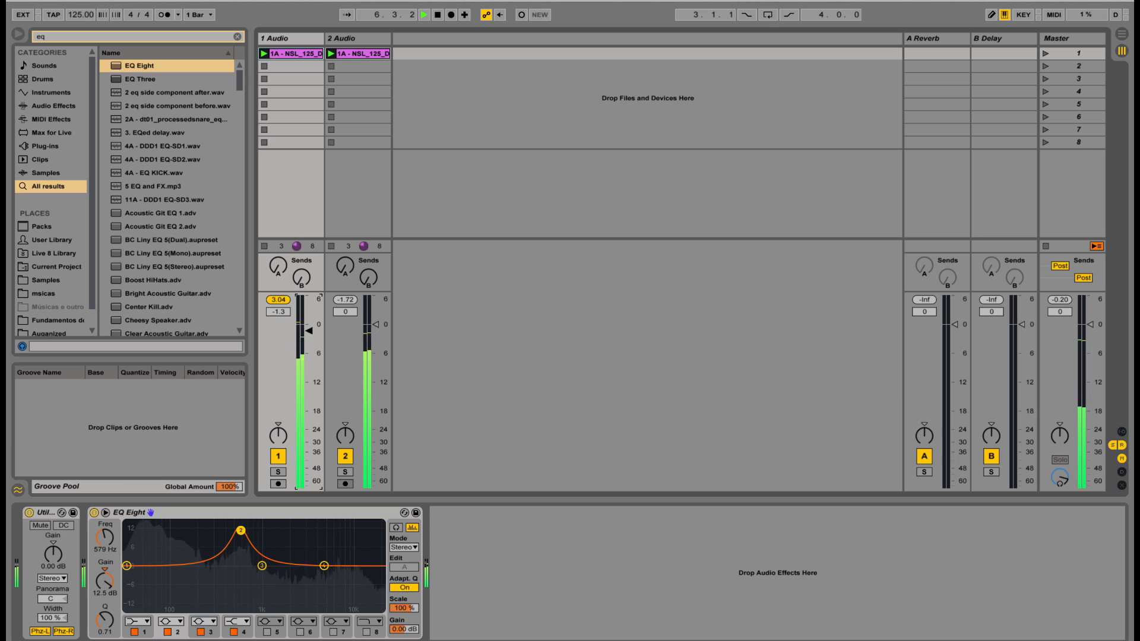
{"action": "left_click_drag", "start_coordinate": [376, 324], "coordinate": [376, 324]}
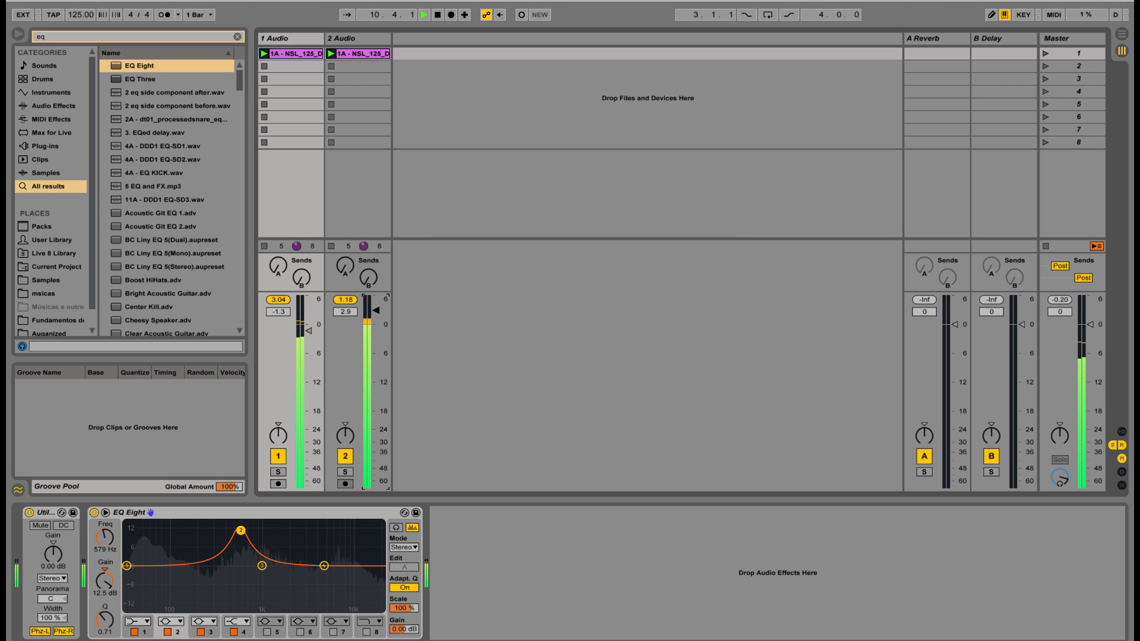
{"action": "left_click_drag", "start_coordinate": [375, 309], "coordinate": [376, 328]}
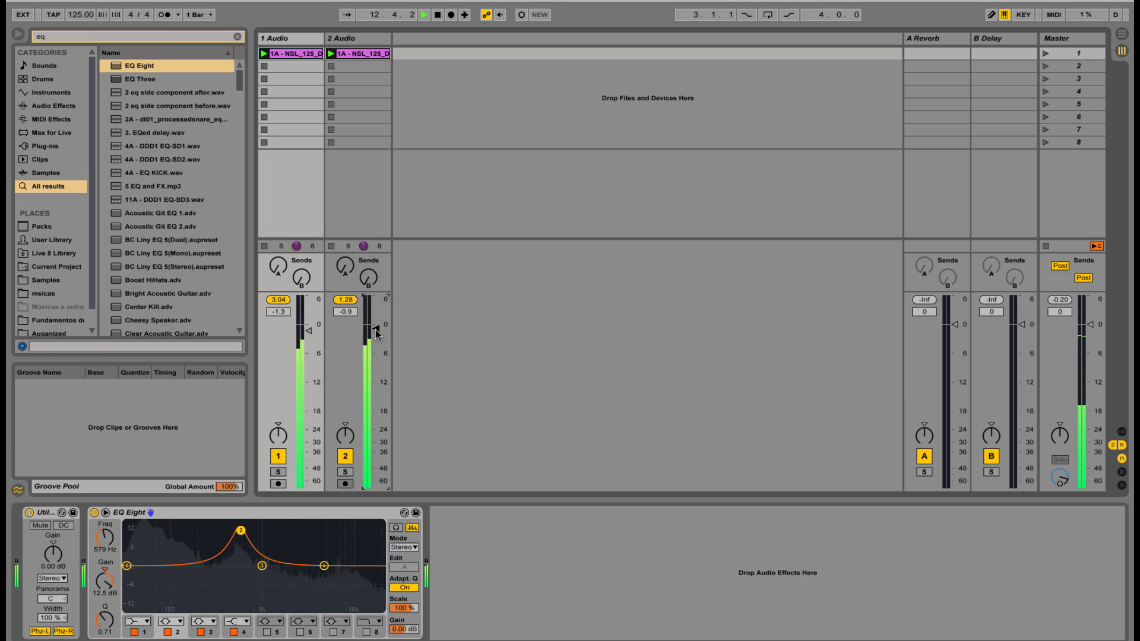
- Bypass and reactivate EQ Eight on track 1 to compare the sound, and remove it after stopping playback
{"action": "left_click", "coordinate": [94, 513]}
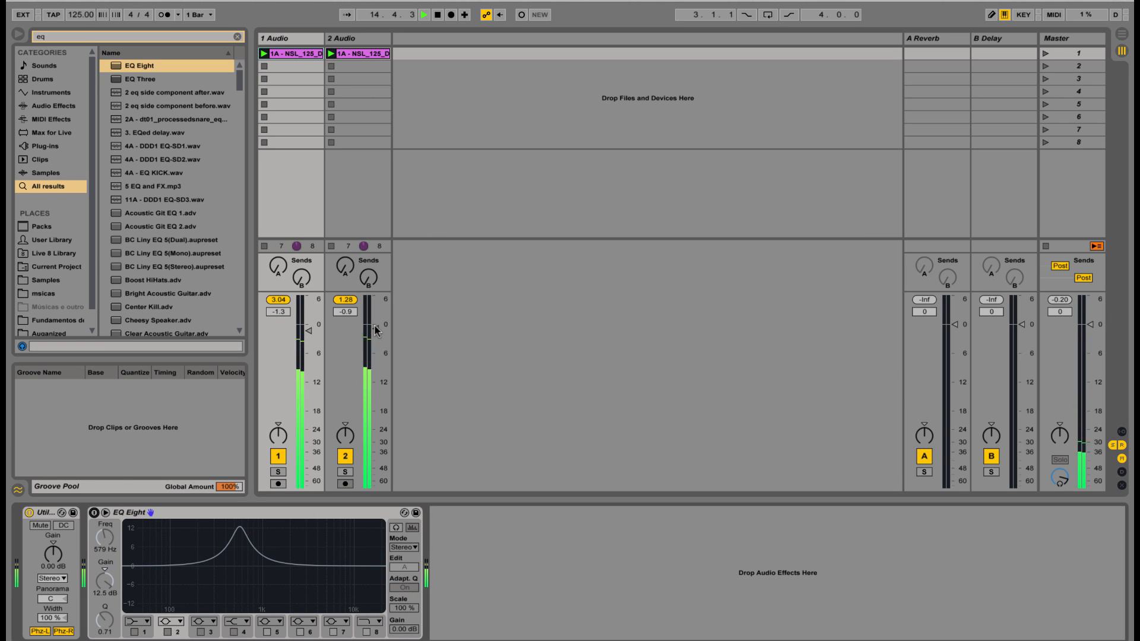
{"action": "left_click", "coordinate": [94, 513]}
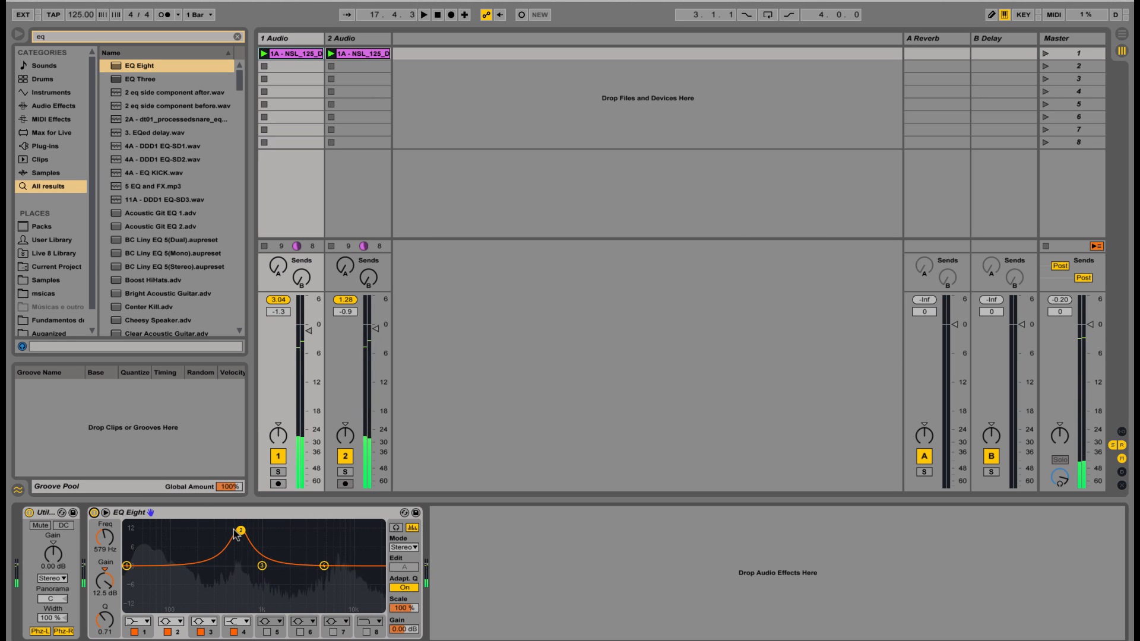
{"action": "key", "text": "space"}
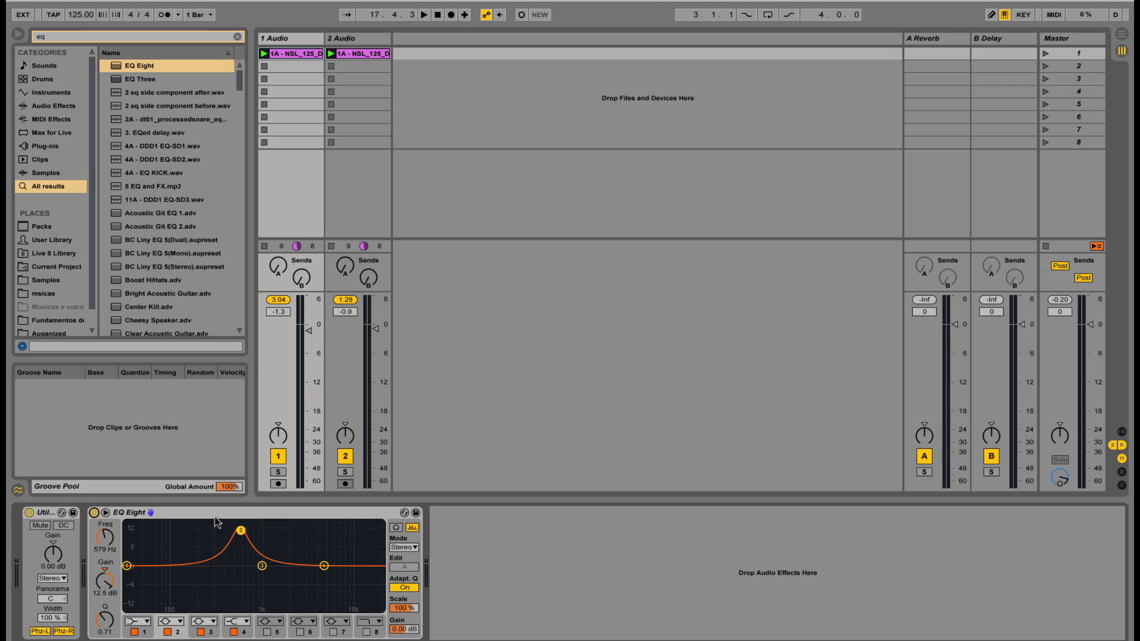
{"action": "left_click", "coordinate": [209, 514]}
{"action": "key", "text": "Delete"}
- Search the browser for "pultec"
{"action": "key", "text": "super+f"}
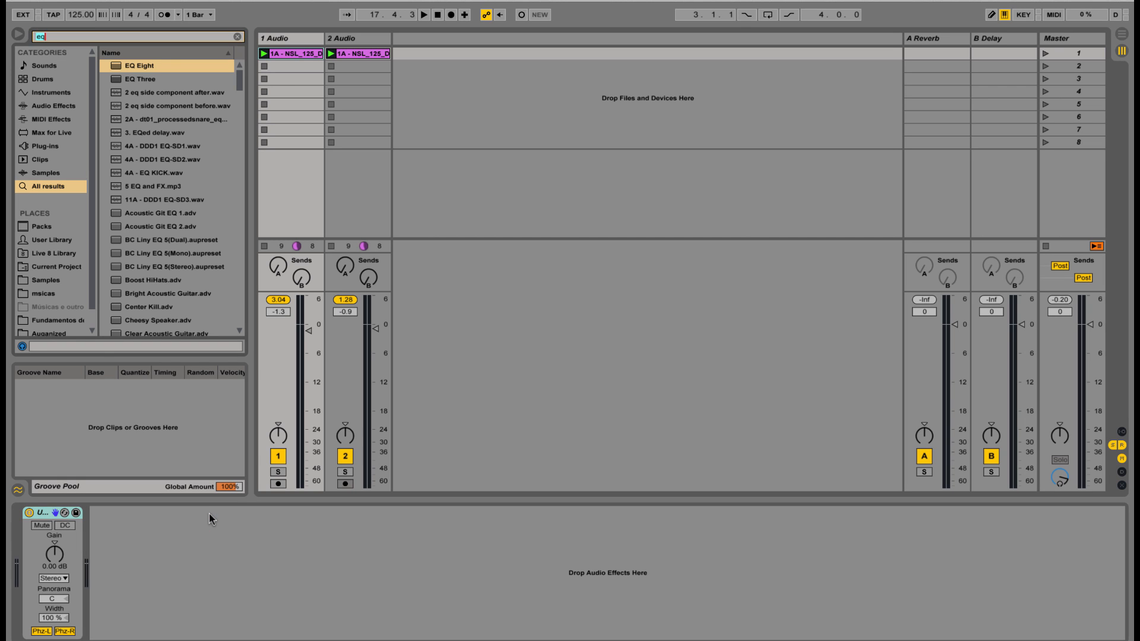
{"action": "type", "text": "puk"}
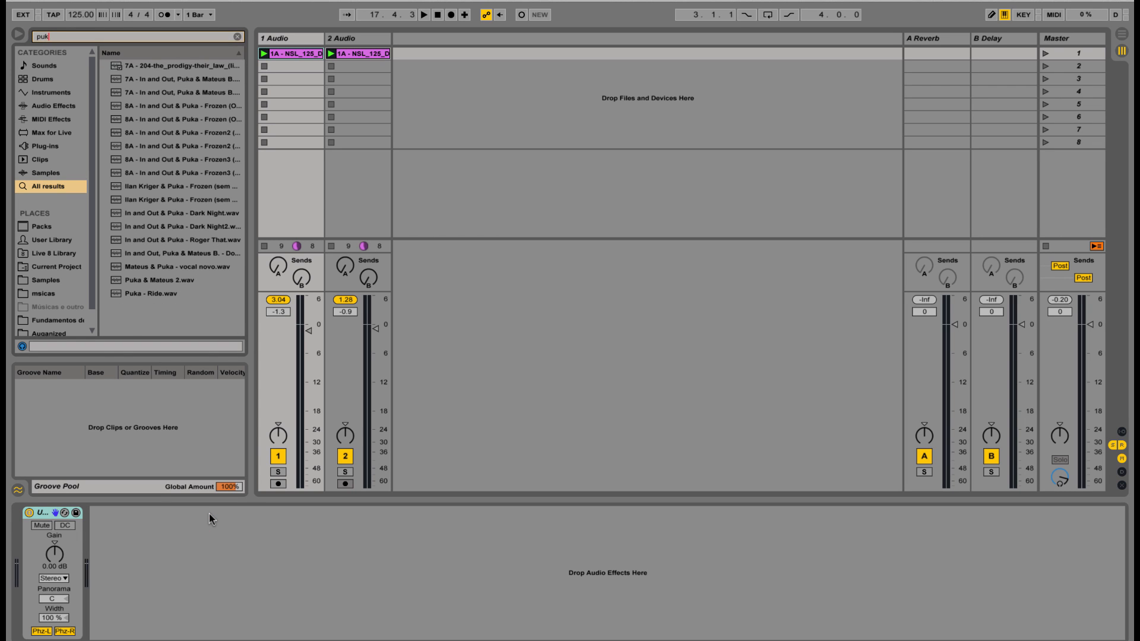
{"action": "key", "text": "BackSpace"}
{"action": "type", "text": "ltec"}
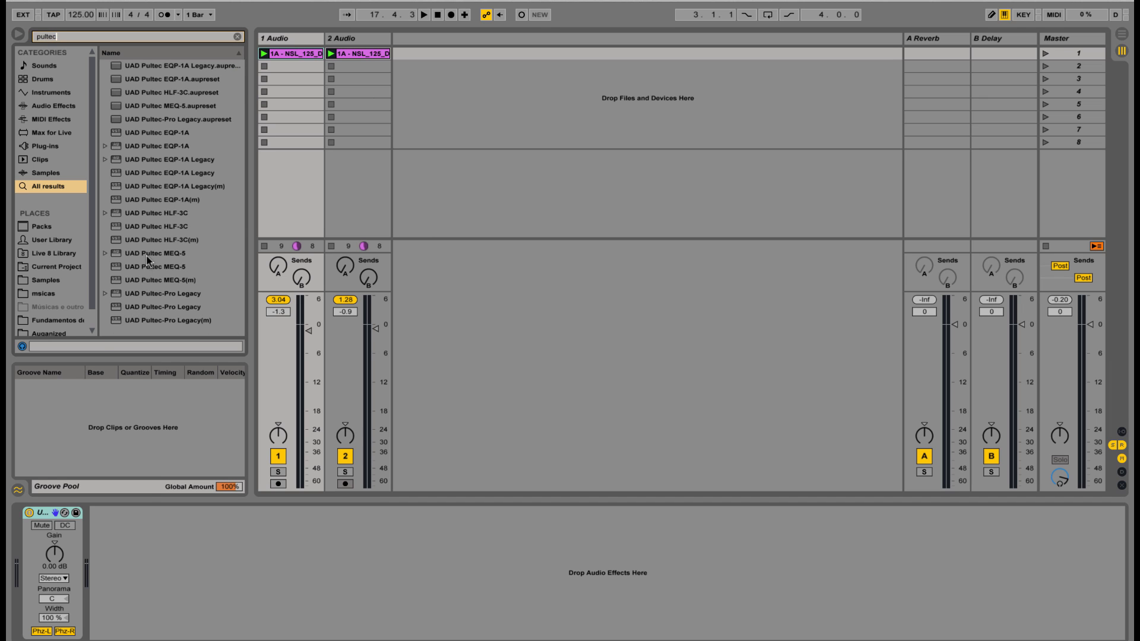
{"action": "double_click", "coordinate": [161, 249]}
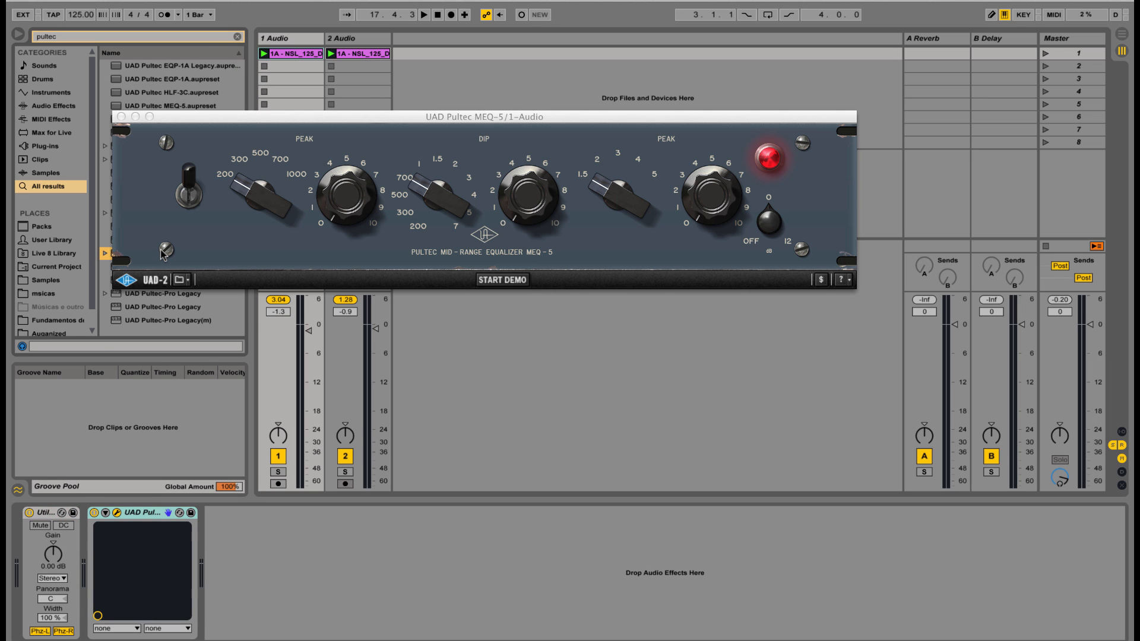
{"action": "left_click", "coordinate": [121, 117]}
{"action": "left_click", "coordinate": [132, 514]}
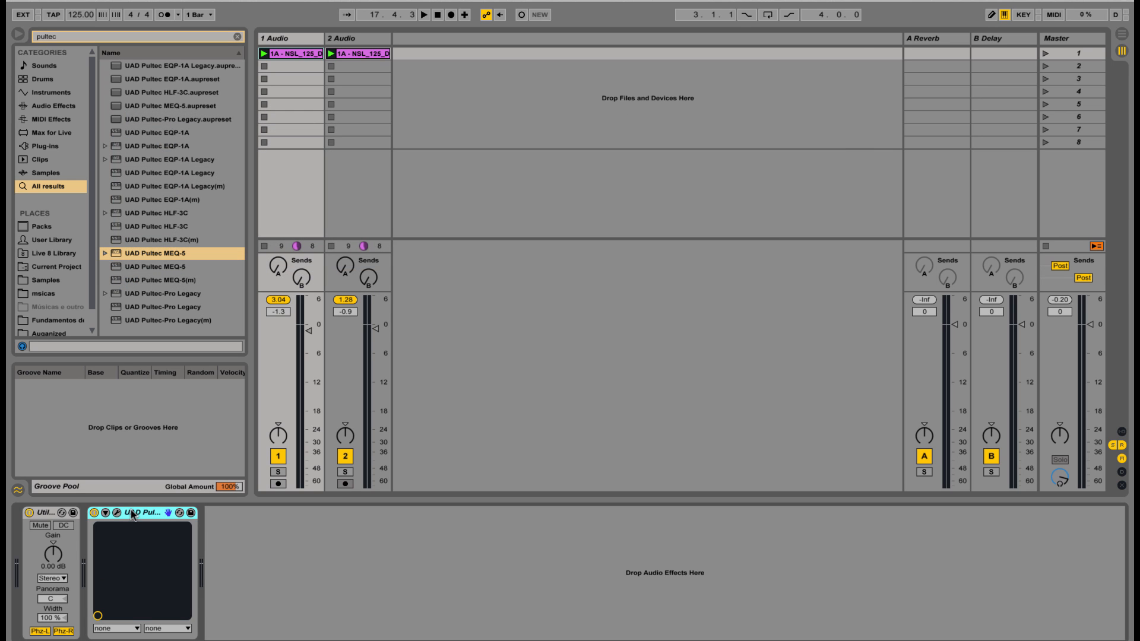
{"action": "key", "text": "Delete"}
- Add UAD Pultec-Pro Legacy after Utility on track 1, play briefly, and reset both track volumes to 0 dB
{"action": "double_click", "coordinate": [162, 297]}
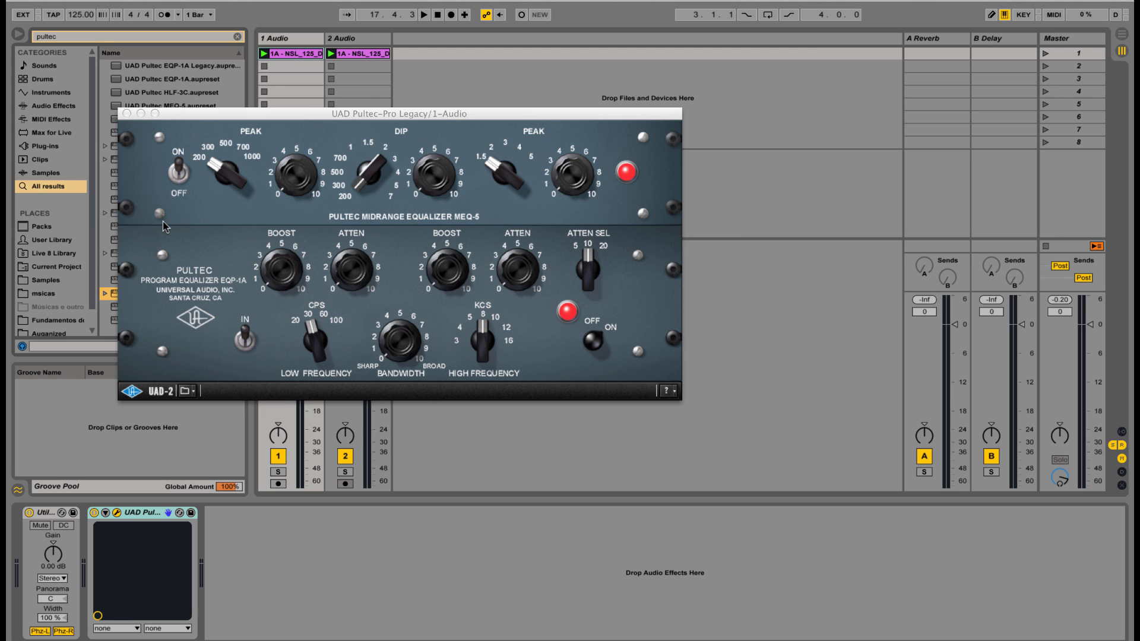
{"action": "key", "text": "space"}
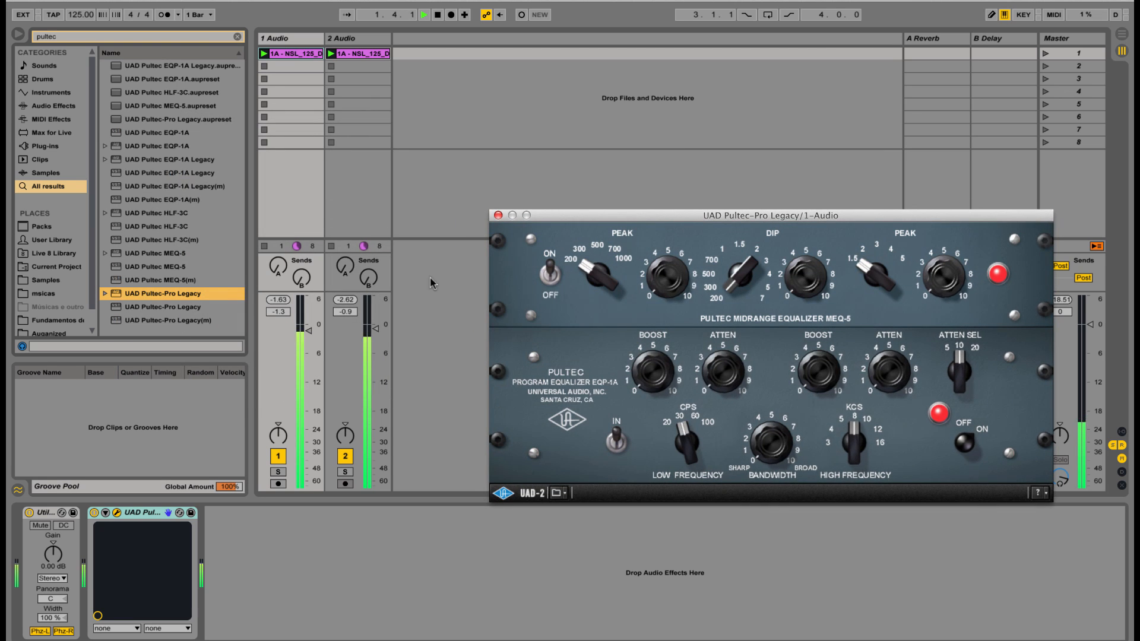
{"action": "key", "text": "space"}
{"action": "left_click", "coordinate": [285, 313]}
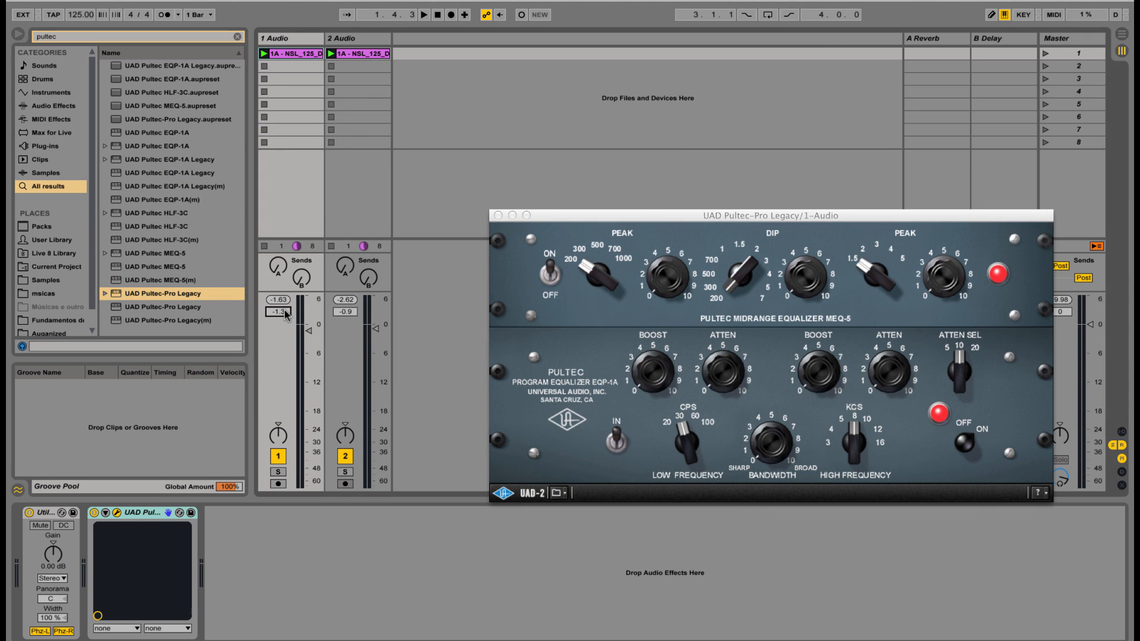
{"action": "left_click", "coordinate": [352, 313]}
- Play the loops with the Pultec-Pro bypassed, reactivate it to compare the cancellation, and stop playback
{"action": "left_click", "coordinate": [96, 513]}
{"action": "key", "text": "space"}
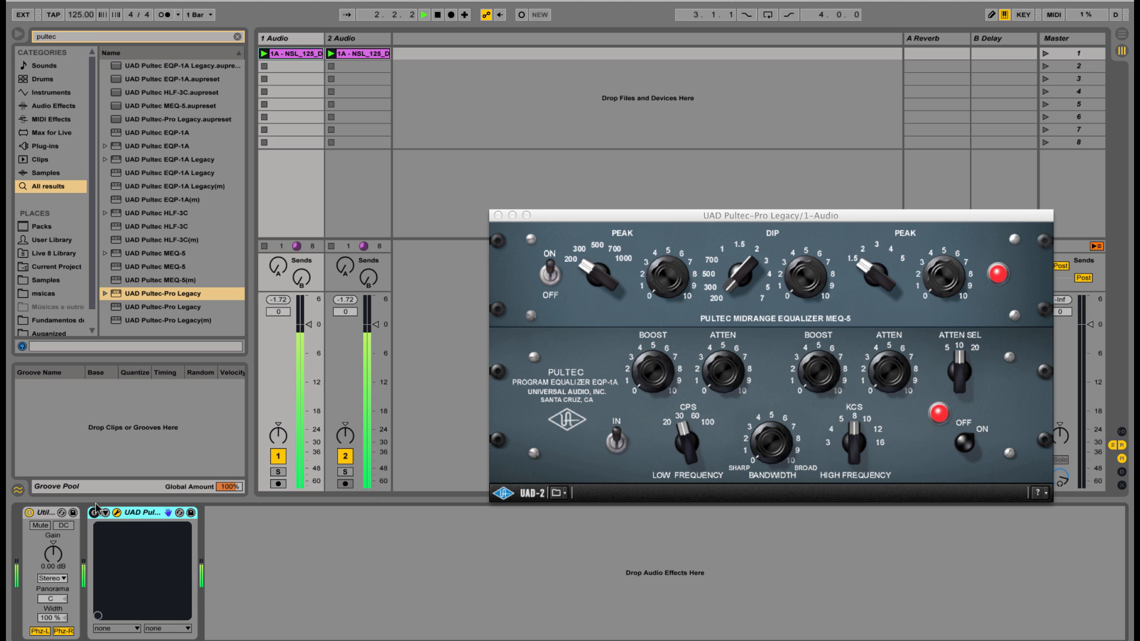
{"action": "left_click", "coordinate": [95, 513]}
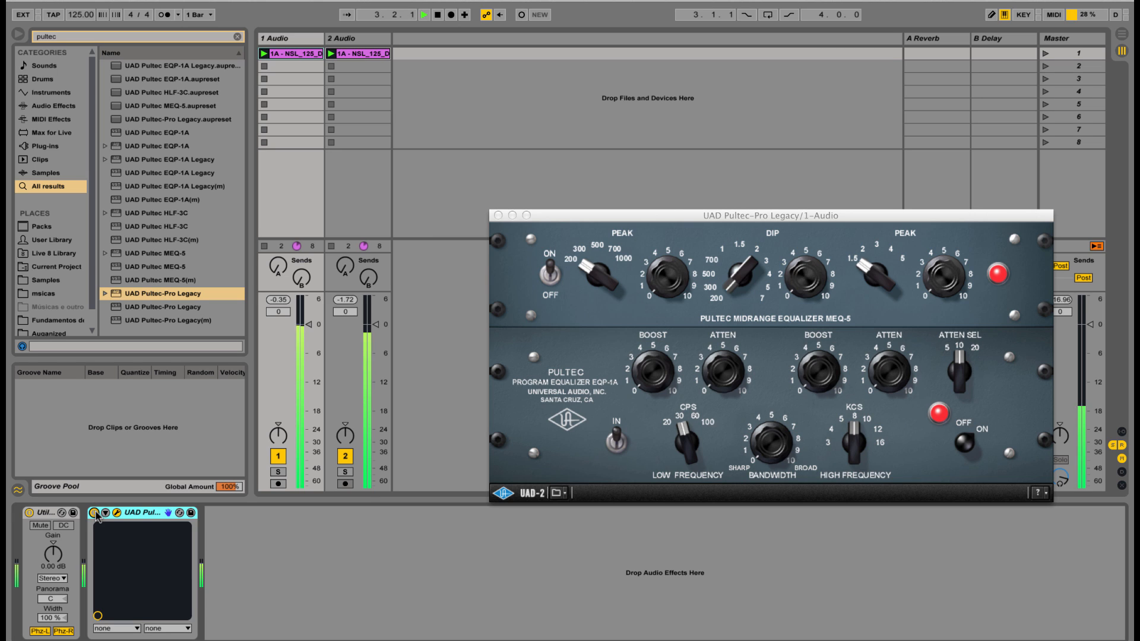
{"action": "key", "text": "space"}
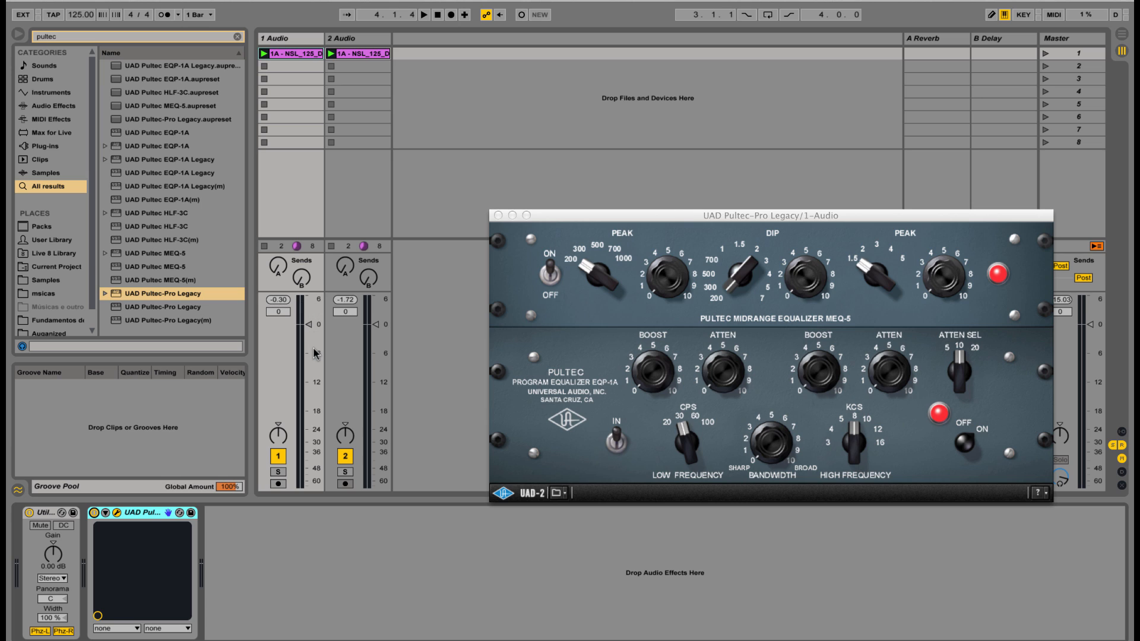
- Play both loops, mute track 2, and compare track 1 with the Pultec-Pro bypassed and active before stopping
{"action": "key", "text": "space"}
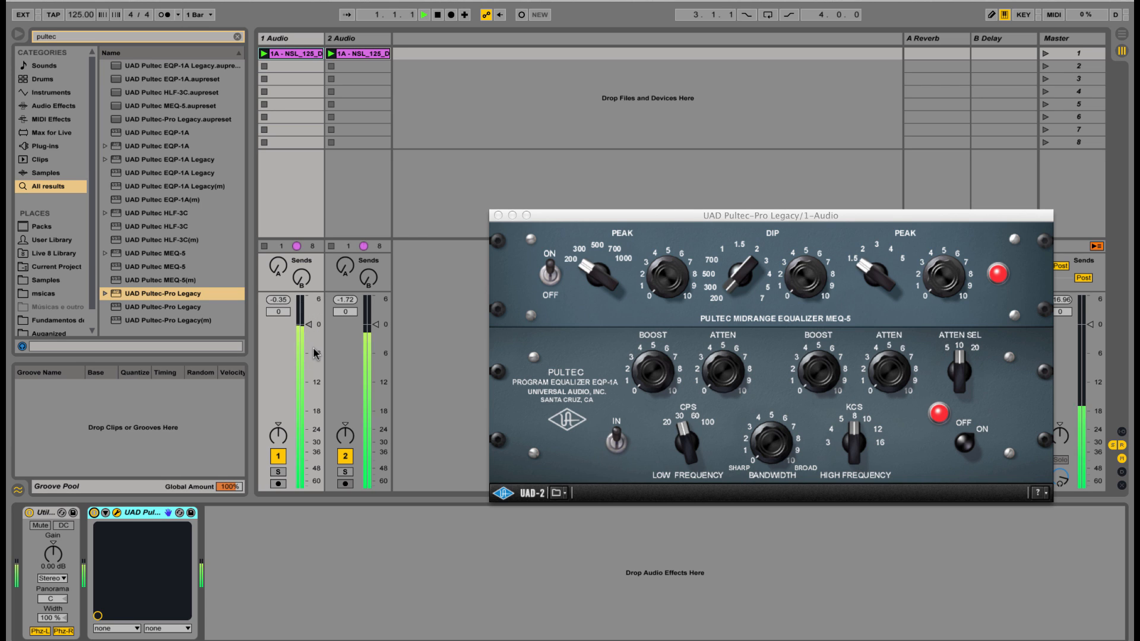
{"action": "left_click", "coordinate": [346, 457]}
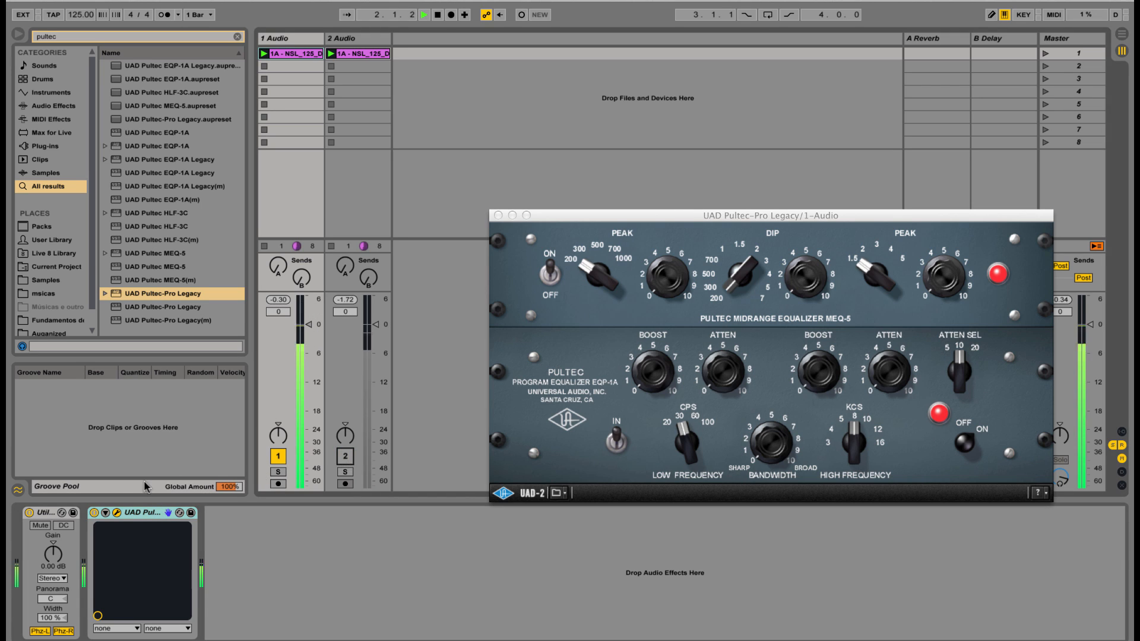
{"action": "left_click", "coordinate": [95, 512]}
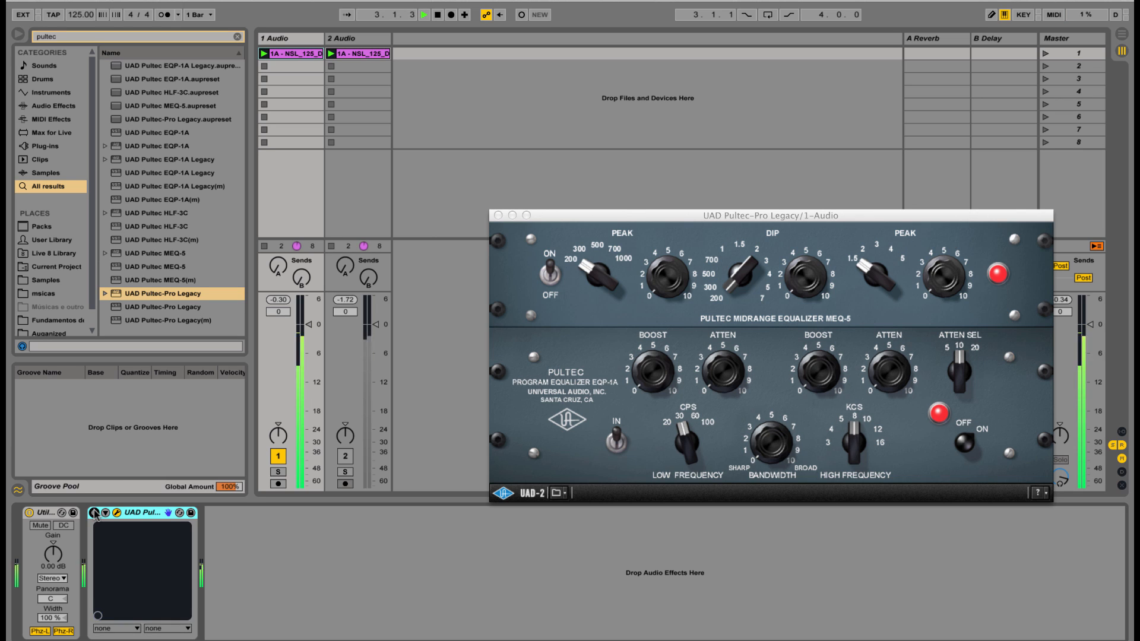
{"action": "left_click", "coordinate": [94, 512]}
{"action": "key", "text": "space"}
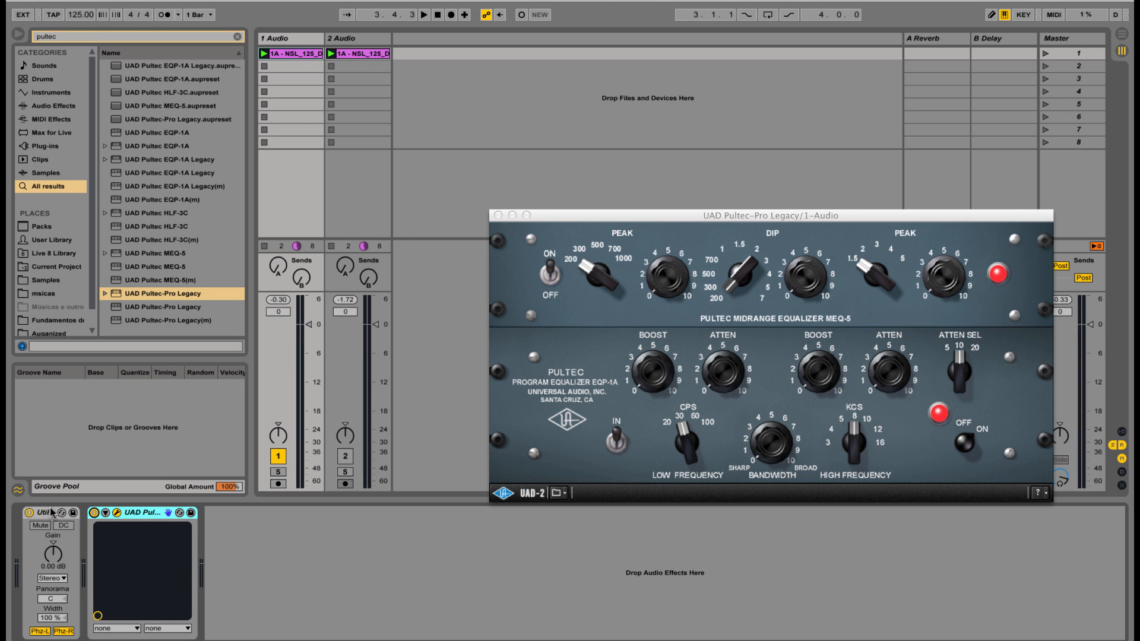
- Deactivate Utility on track 1 and compare the loop with the Pultec-Pro bypassed and reactivated, then stop playback
{"action": "left_click", "coordinate": [29, 512]}
{"action": "key", "text": "space"}
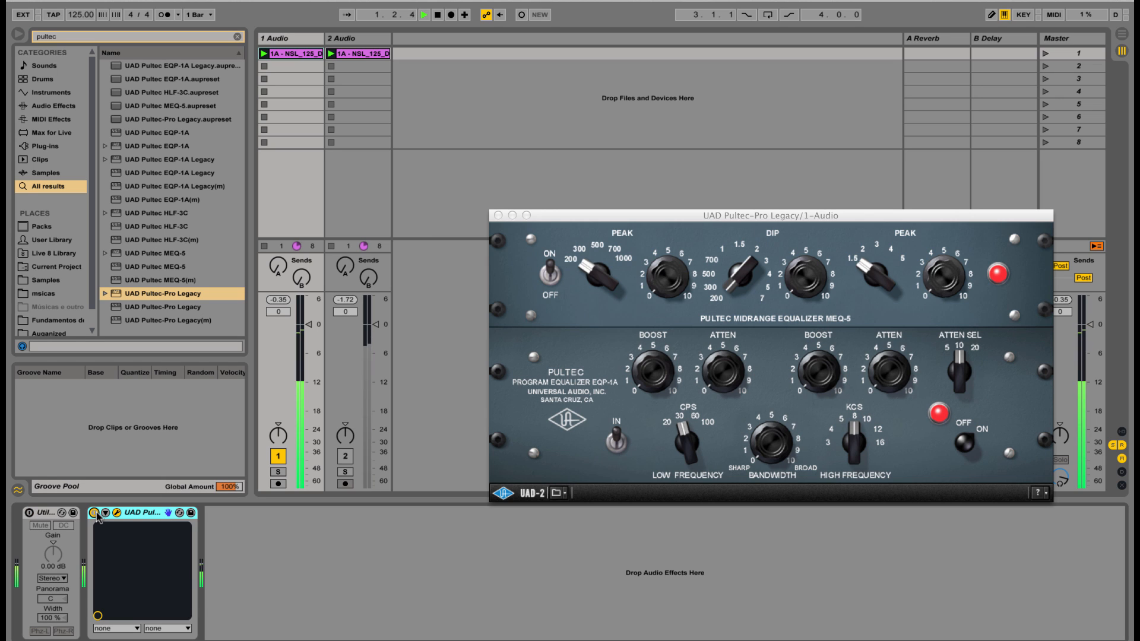
{"action": "left_click", "coordinate": [95, 514]}
{"action": "left_click", "coordinate": [95, 513]}
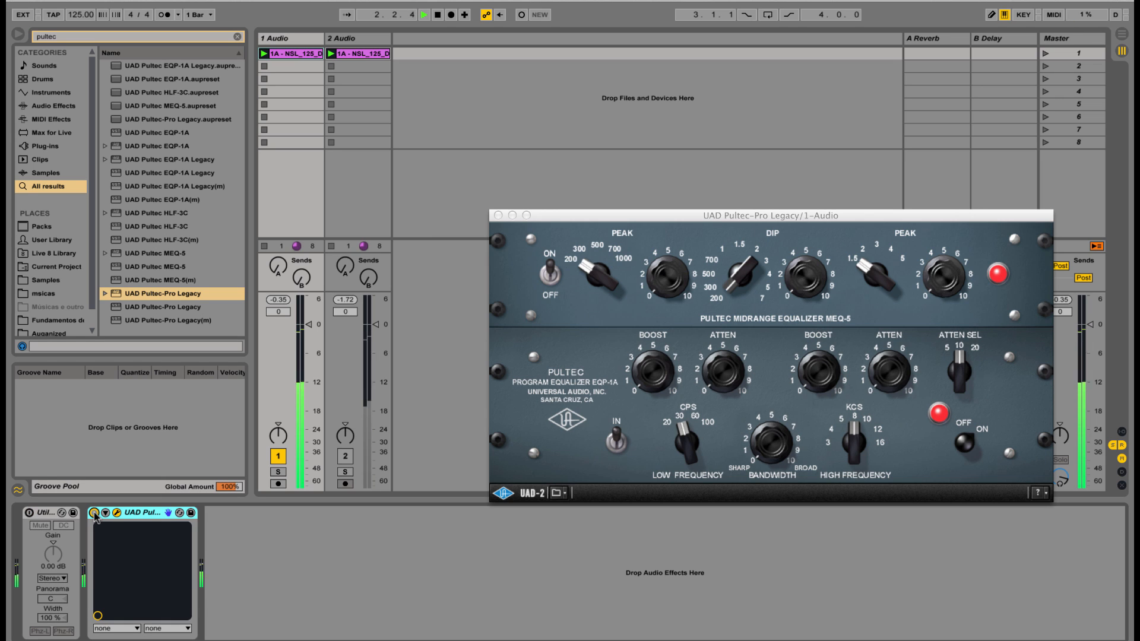
{"action": "key", "text": "space"}
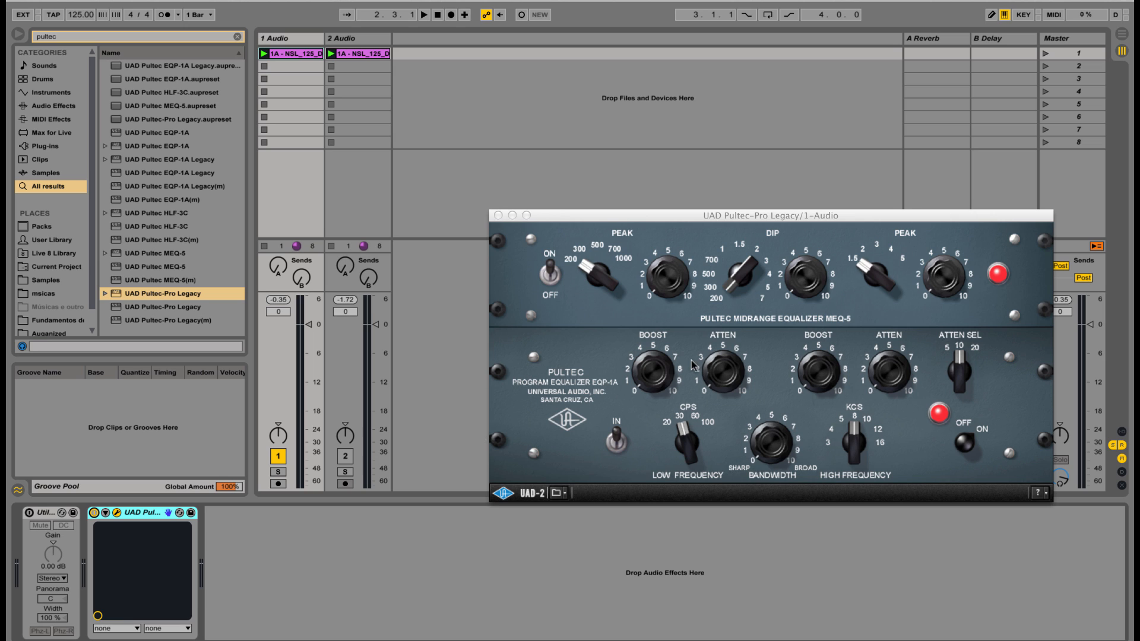
- Start playback, unmute track 2, and reactivate Utility on track 1 to restore the phase inversion
{"action": "left_click", "coordinate": [646, 292]}
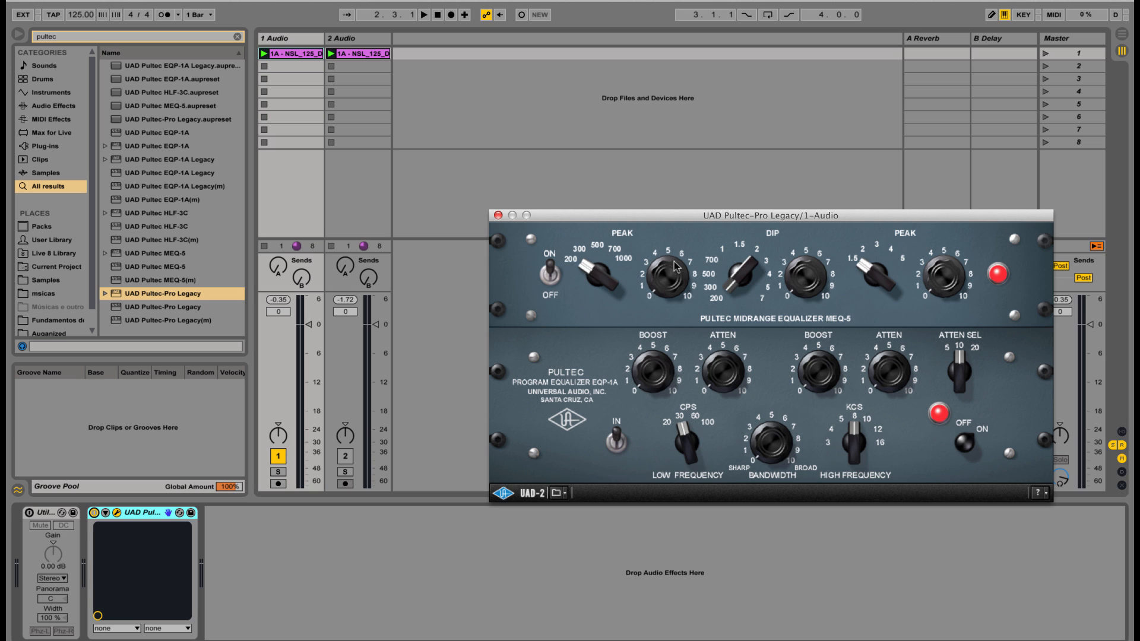
{"action": "key", "text": "space"}
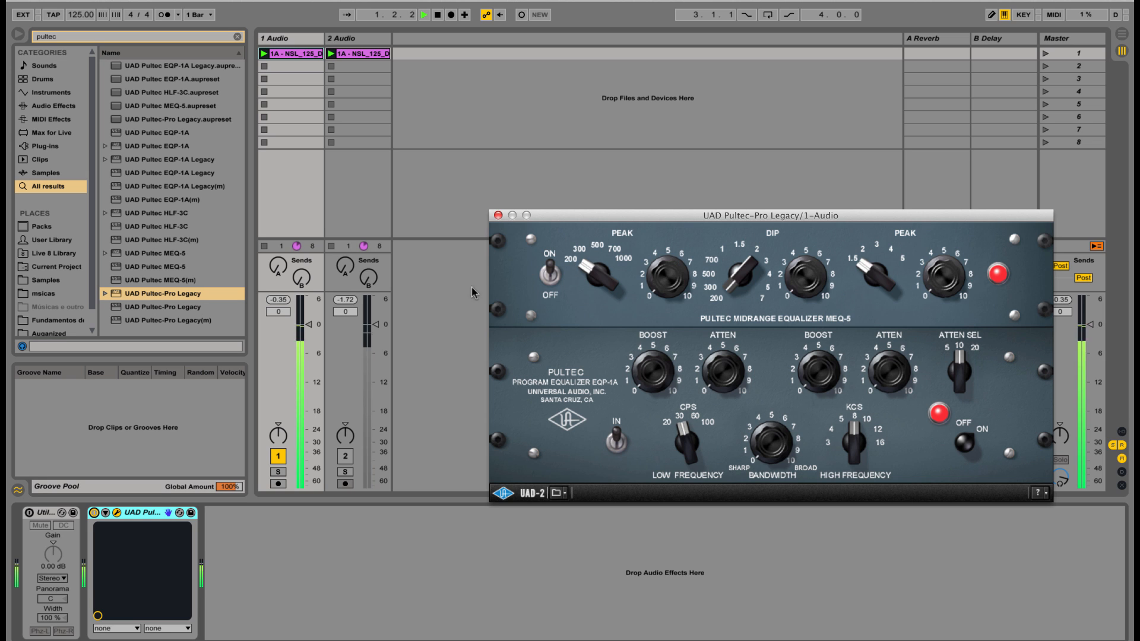
{"action": "left_click", "coordinate": [347, 457]}
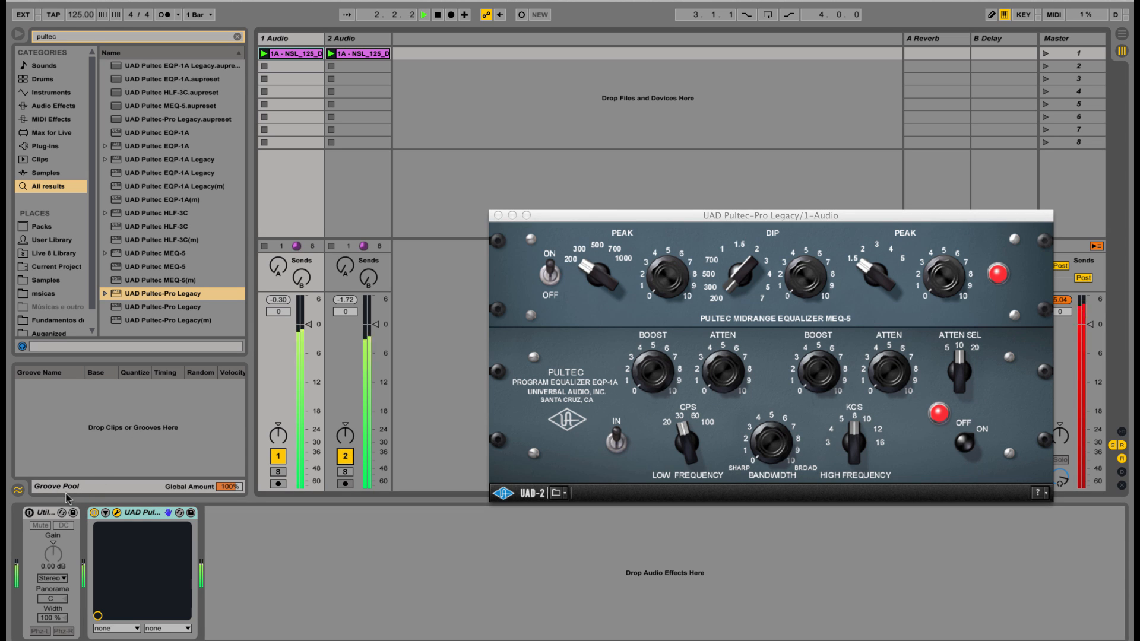
{"action": "left_click", "coordinate": [29, 513]}
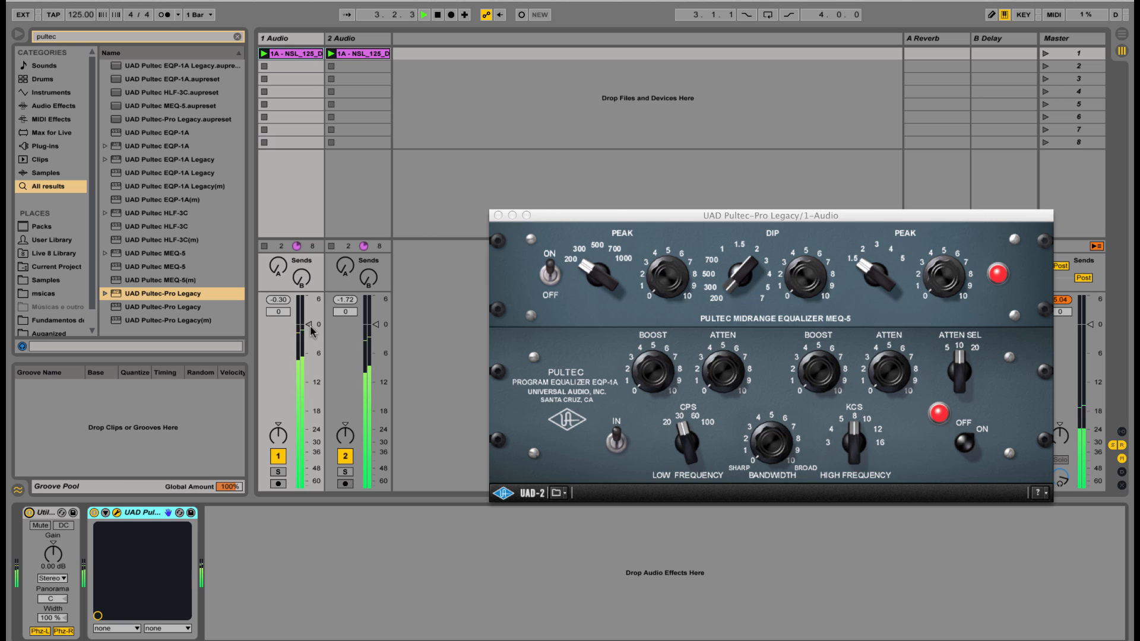
- Sweep track 1's volume during playback to level-match the loops, settle on -1.3 dB, and stop playback
{"action": "left_click_drag", "start_coordinate": [309, 325], "coordinate": [309, 321]}
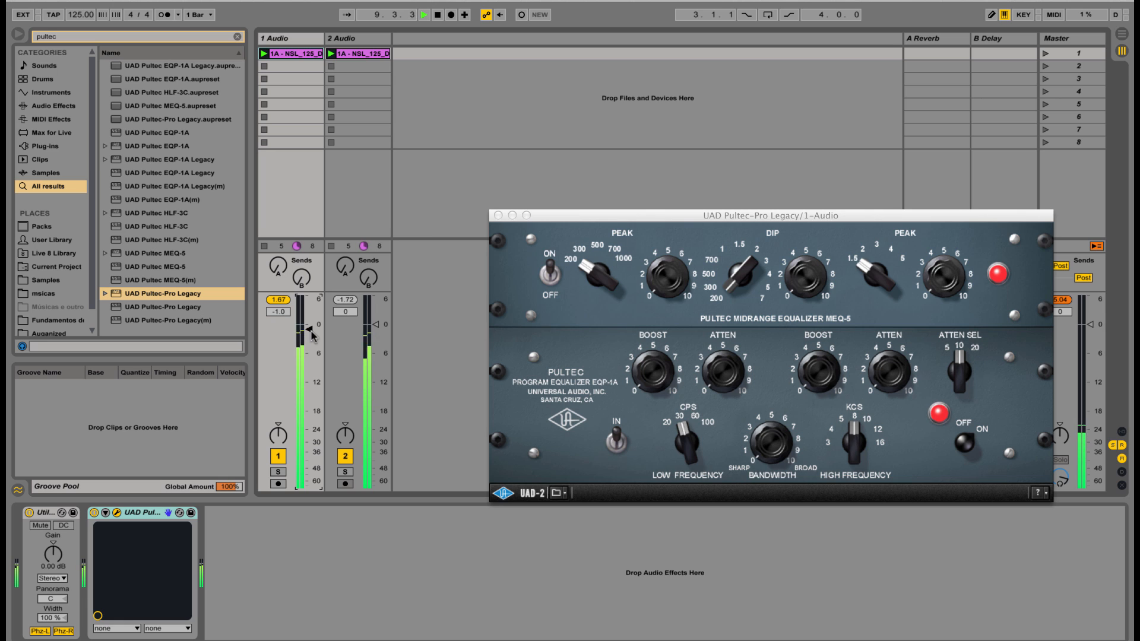
{"action": "left_click", "coordinate": [652, 270]}
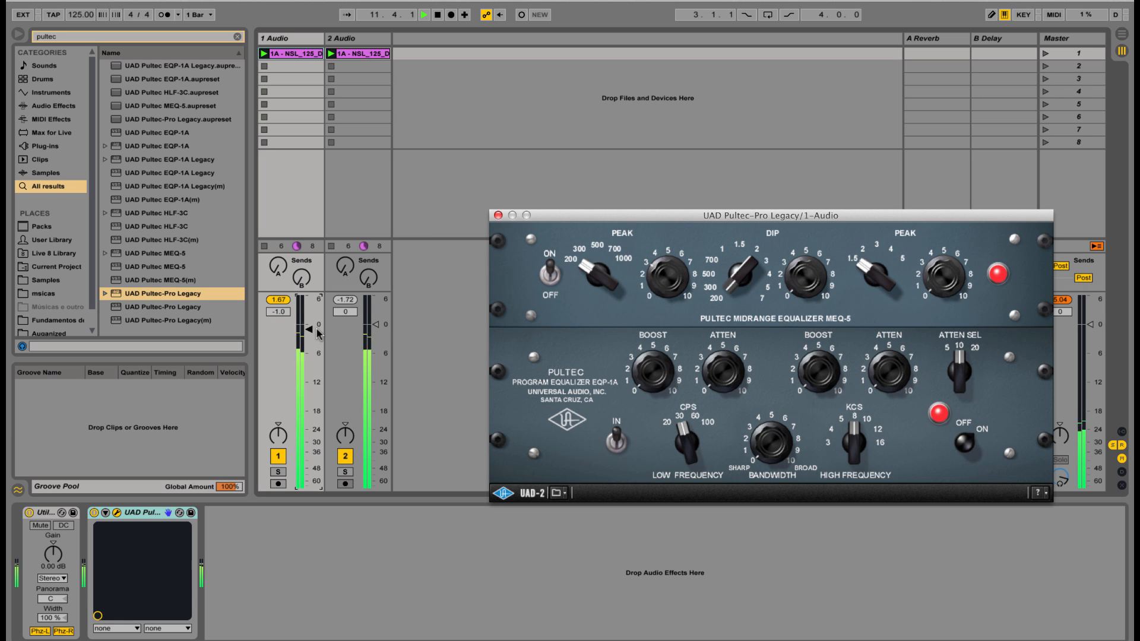
{"action": "mouse_move", "coordinate": [310, 329]}
{"action": "left_mouse_down"}
{"action": "mouse_move", "coordinate": [309, 339]}
{"action": "mouse_move", "coordinate": [309, 329]}
{"action": "left_mouse_up"}
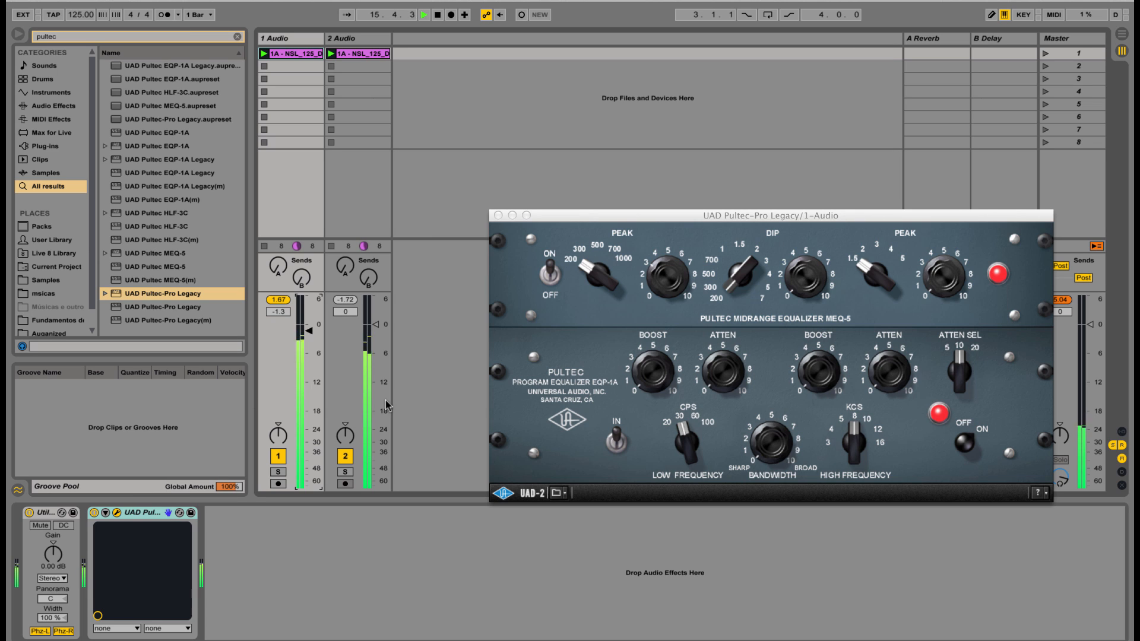
{"action": "key", "text": "space"}
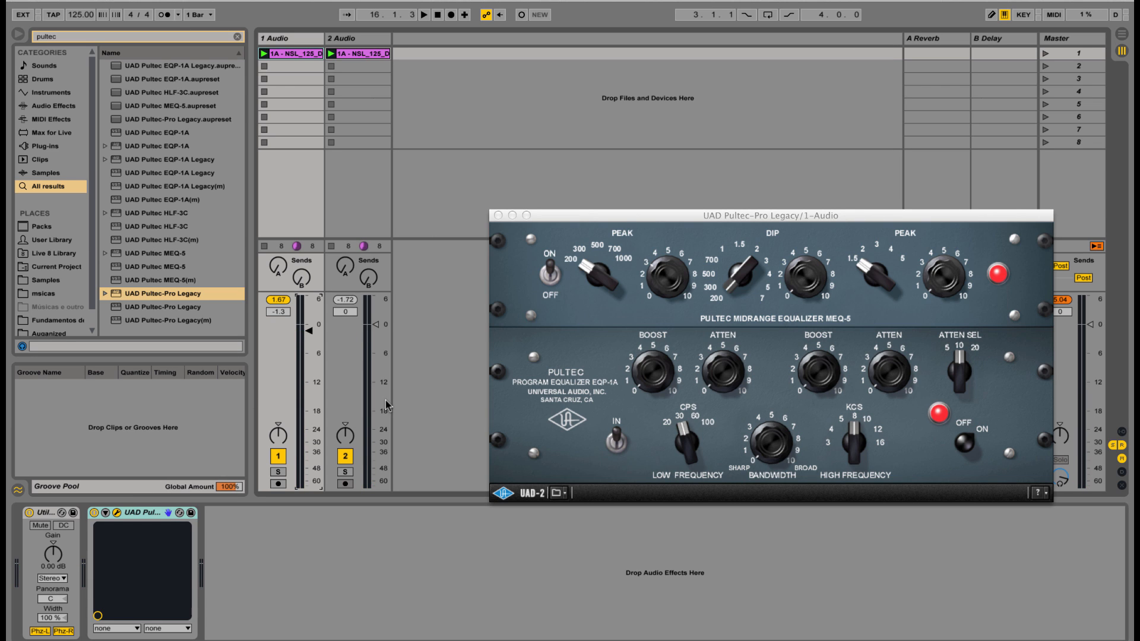